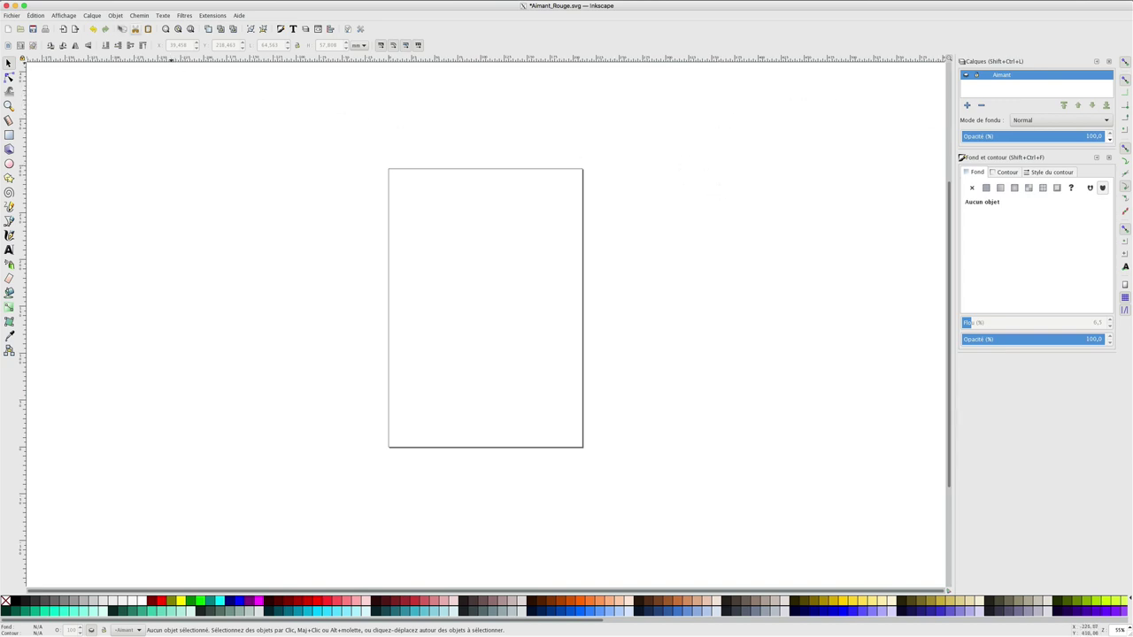
Step: Switch the View layout to Custom, then Default, and close the Layers and Fill and Stroke panels
left_click(70, 15)
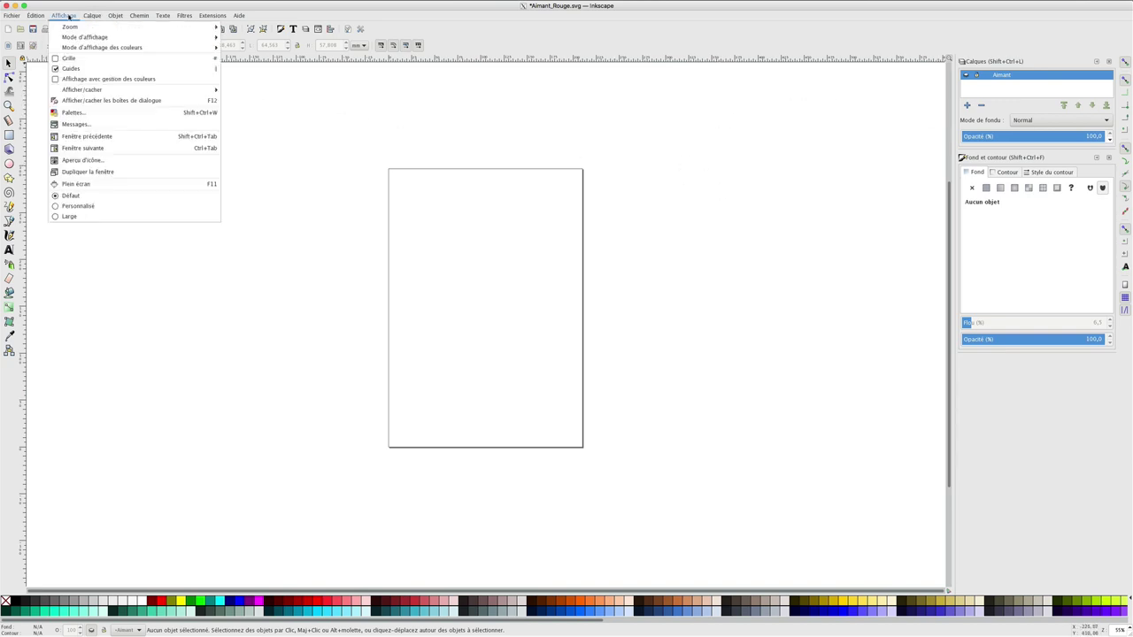
left_click(80, 206)
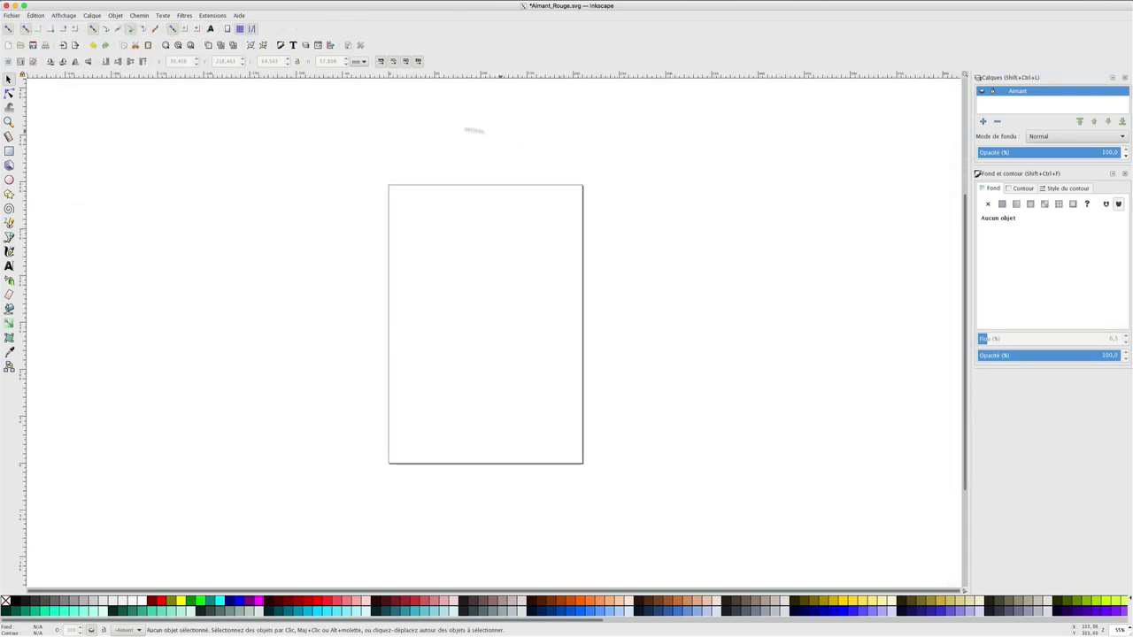
left_click(64, 15)
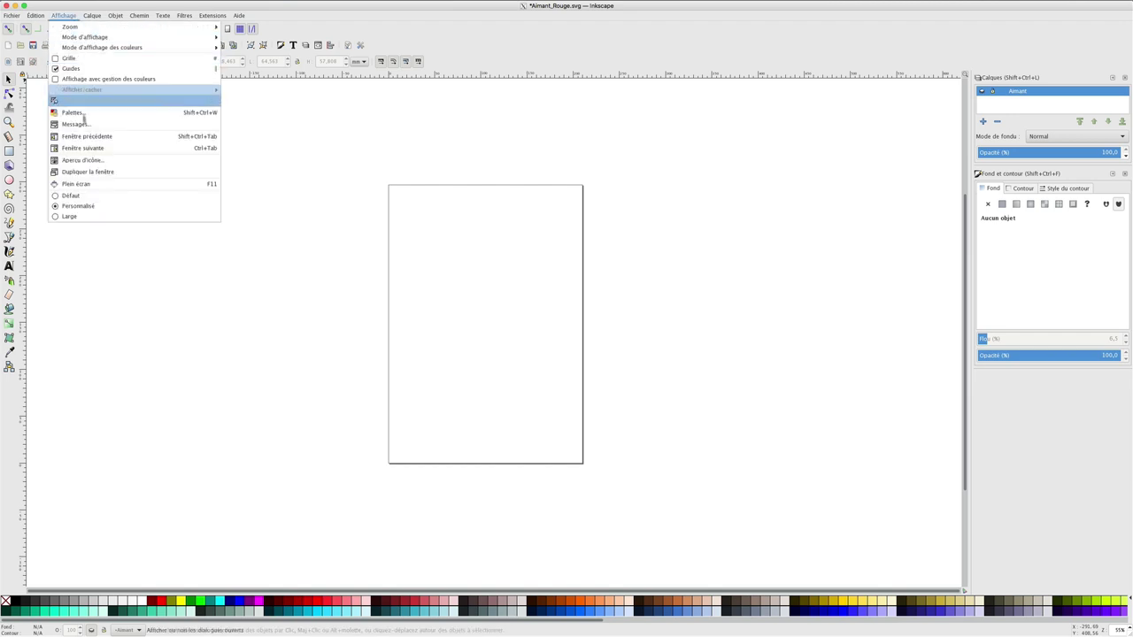
left_click(71, 194)
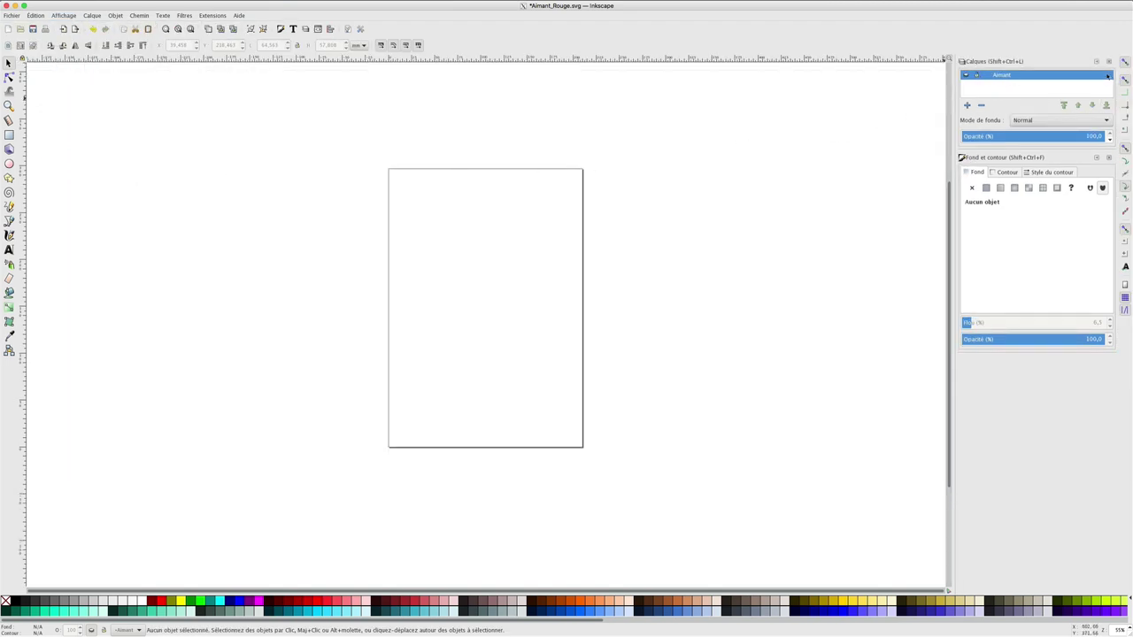
left_click(1110, 62)
left_click(1110, 62)
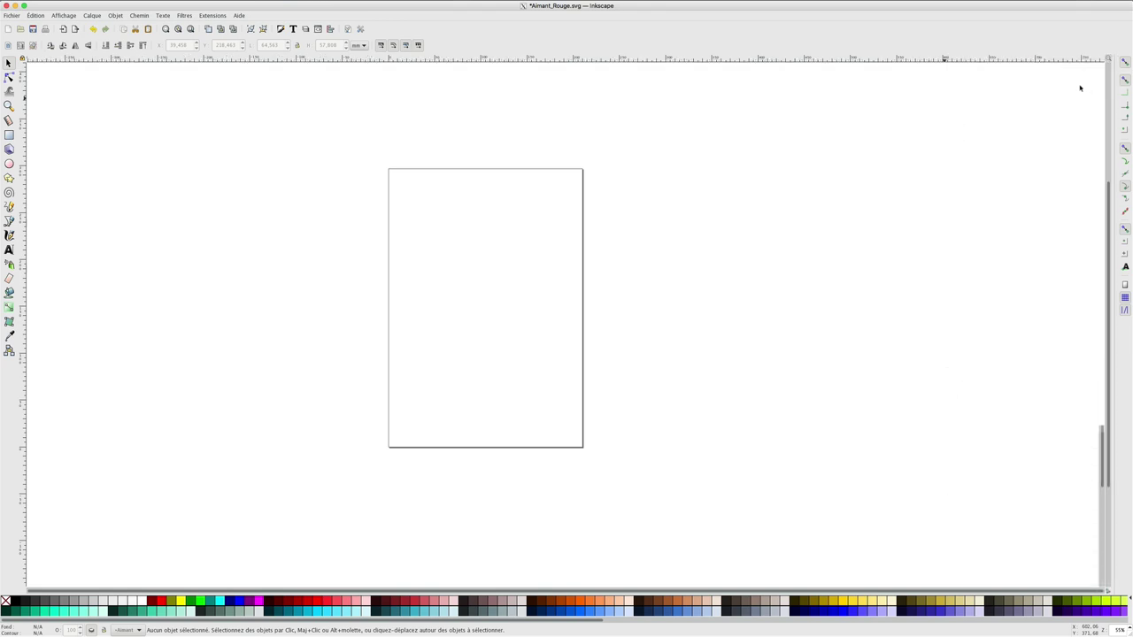
Step: Zoom into the page and draw a red rectangle near its top left
scroll(425, 374, "up", 1)
left_click_drag(583, 327, 936, 333)
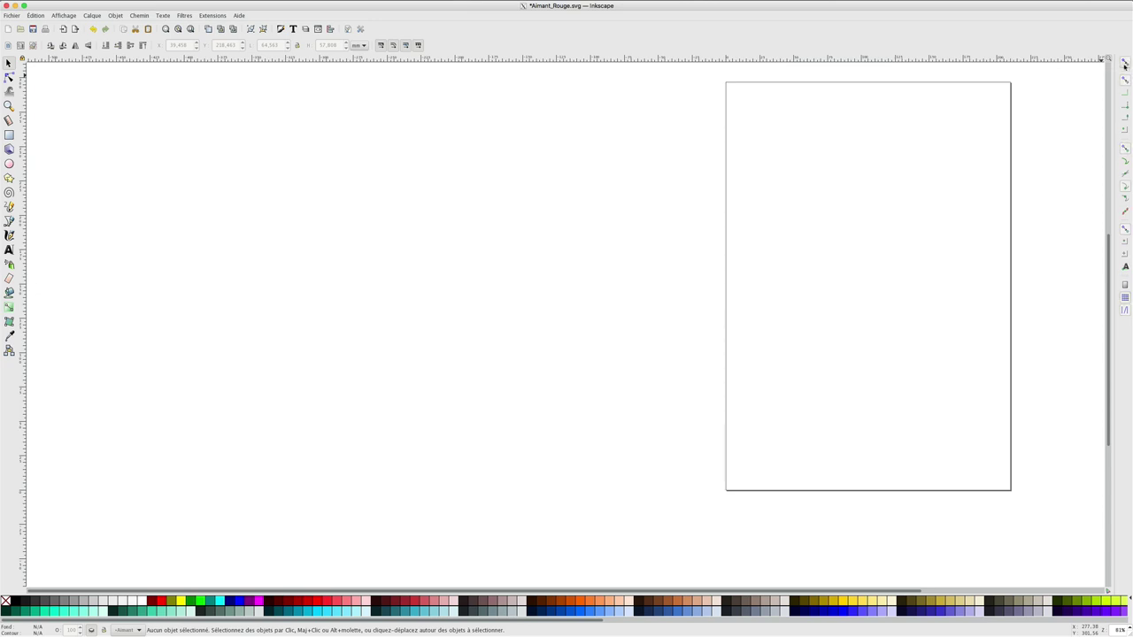
key("r")
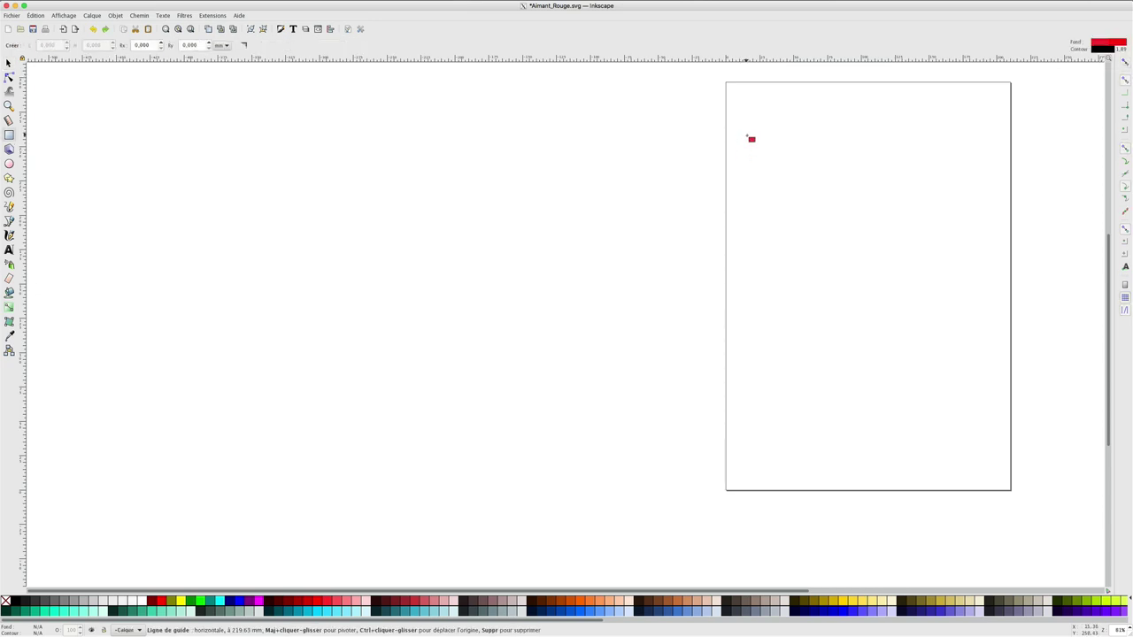
mouse_move(742, 136)
left_mouse_down()
mouse_move(833, 214)
mouse_move(846, 211)
mouse_move(931, 312)
left_mouse_up()
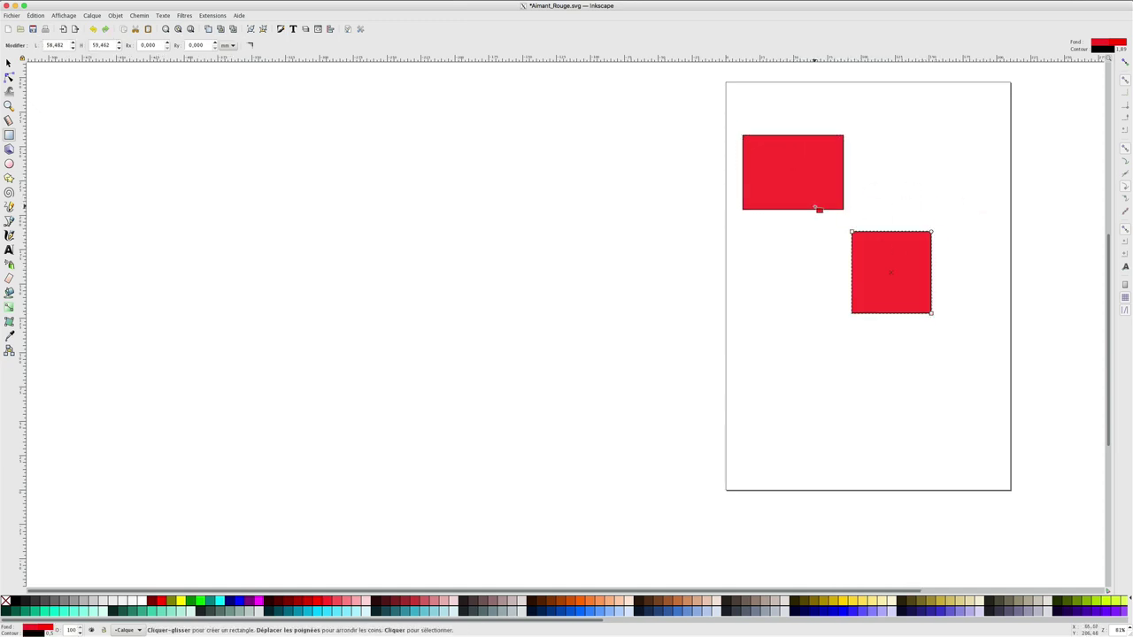
Step: Reposition the 59 mm square below and right of the 74 × 54 mm rectangle
key("s")
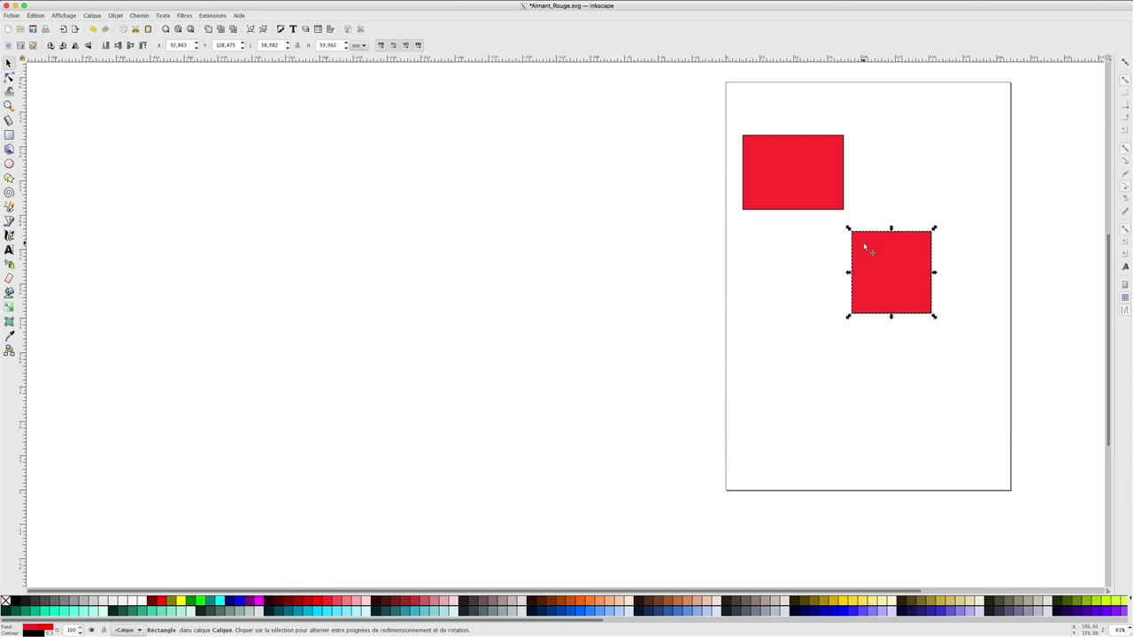
left_click_drag(863, 247, 857, 223)
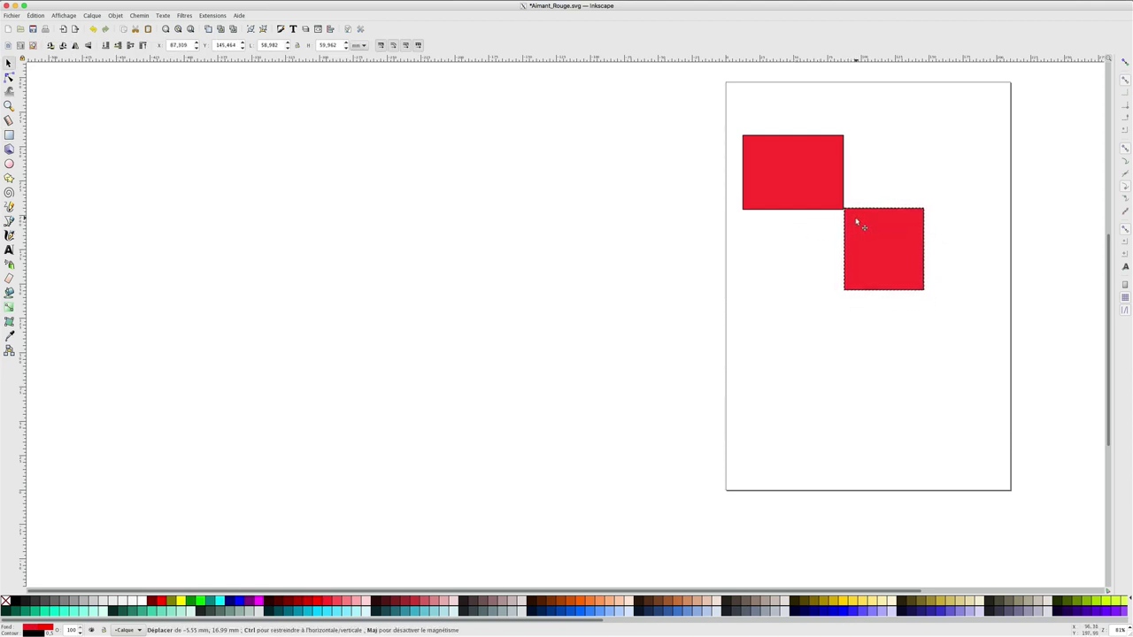
left_click_drag(857, 223, 874, 243)
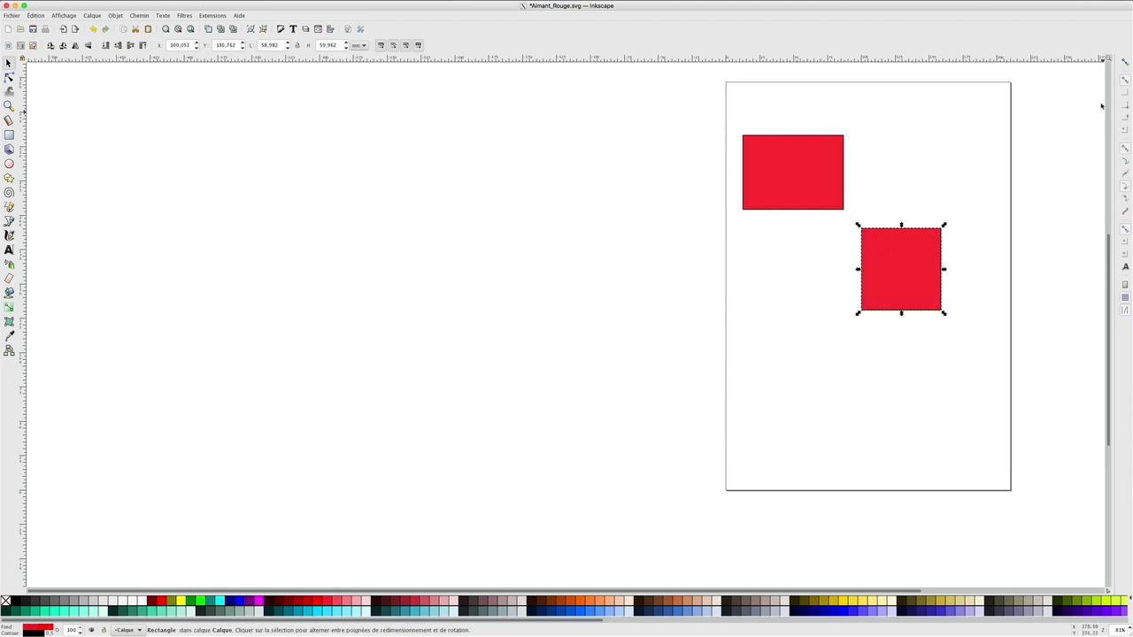
Step: Enable global snapping and snapping to the page border
left_click(1114, 28)
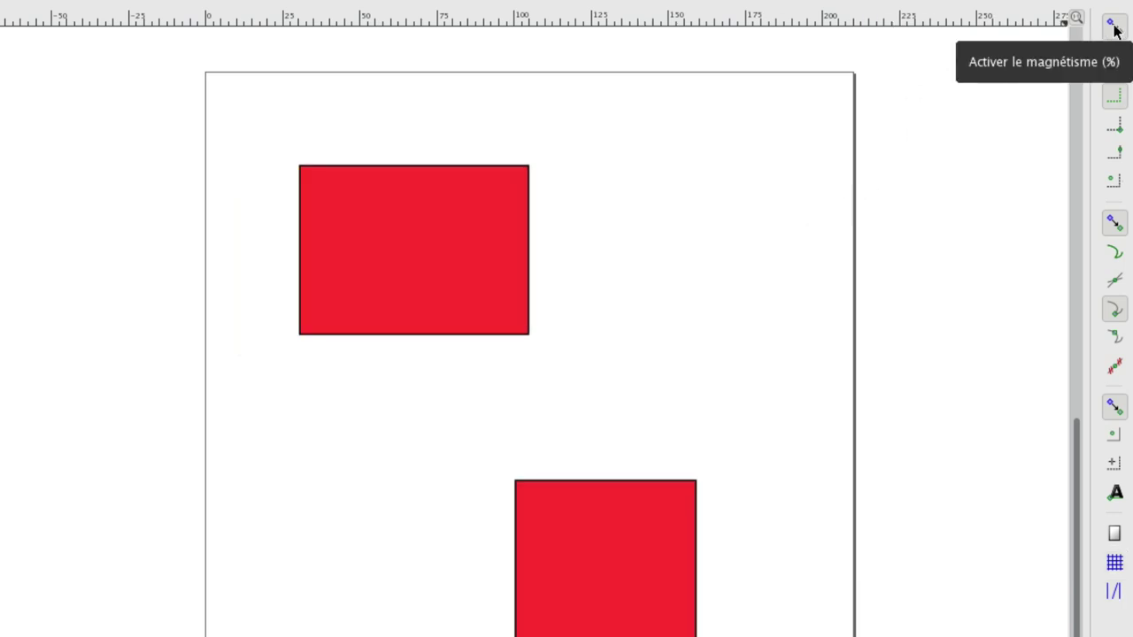
left_click(1115, 535)
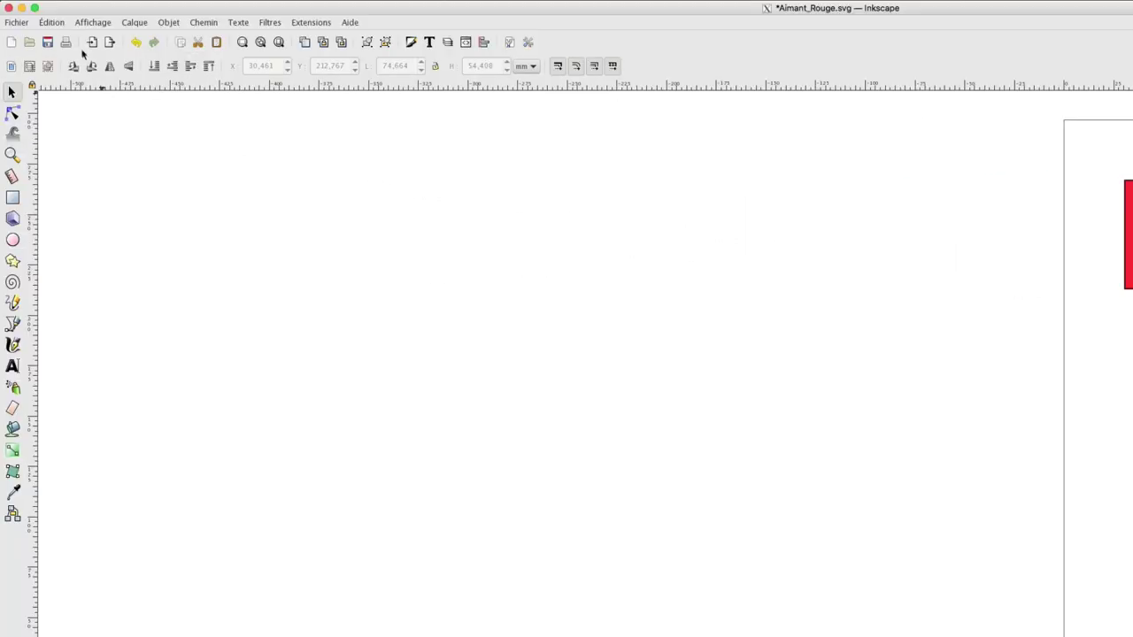
left_click(17, 22)
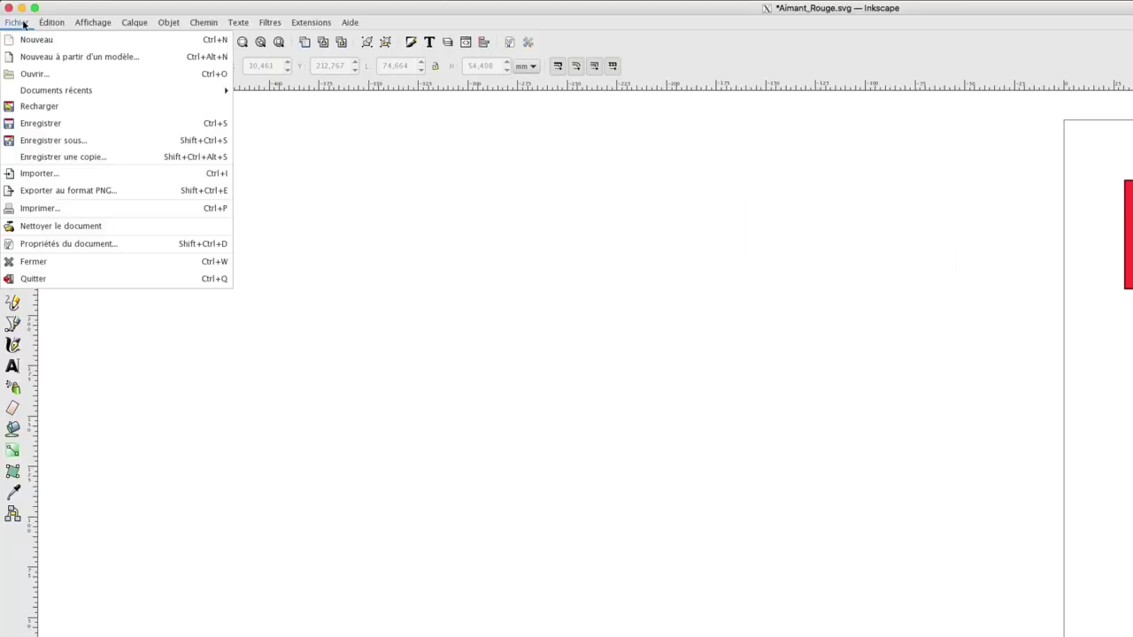
left_click(51, 246)
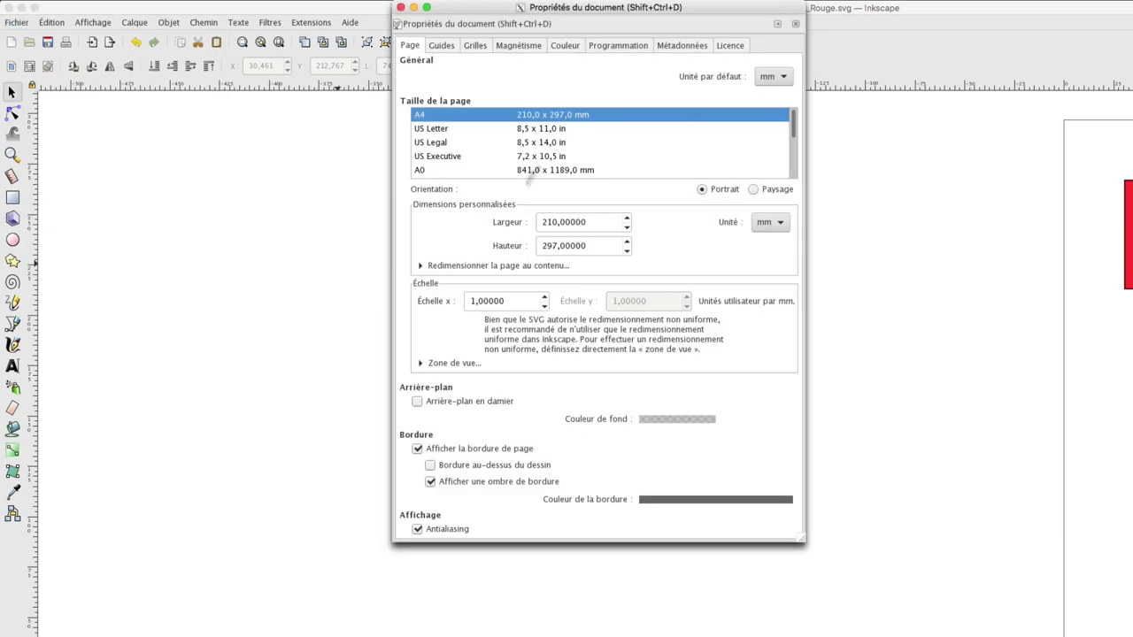
left_click(418, 450)
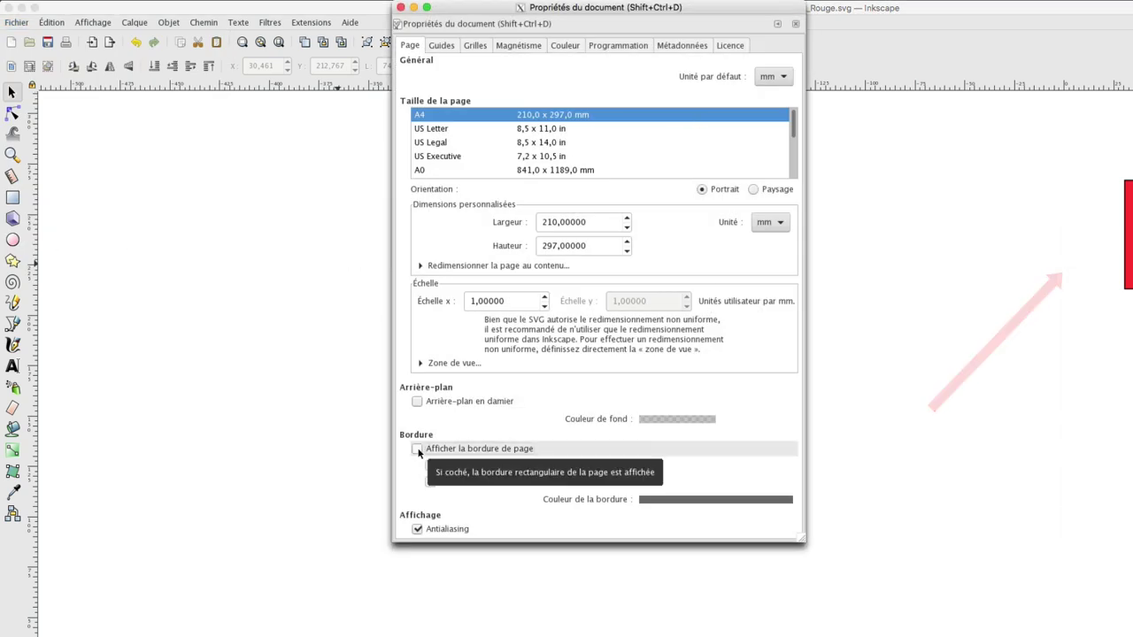
left_click(418, 449)
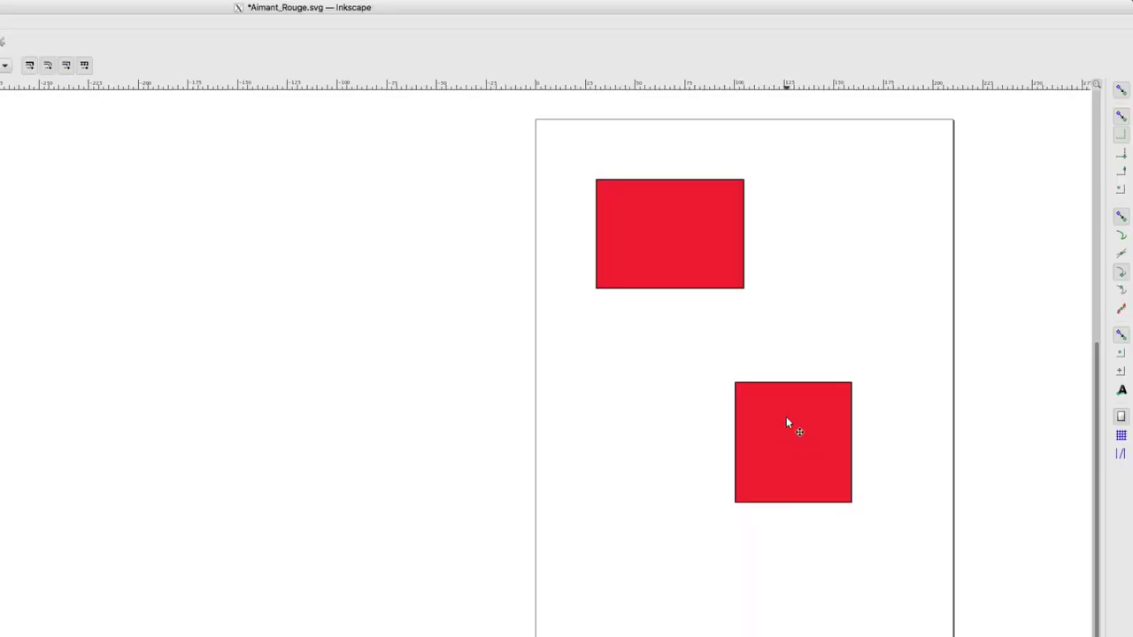
Step: Move the 59 mm square to X 63.786, Y 94.823 mm and enable grid snapping
left_click(786, 416)
left_click_drag(786, 405, 584, 376)
mouse_move(593, 418)
left_mouse_down()
mouse_move(583, 528)
mouse_move(710, 335)
left_mouse_up()
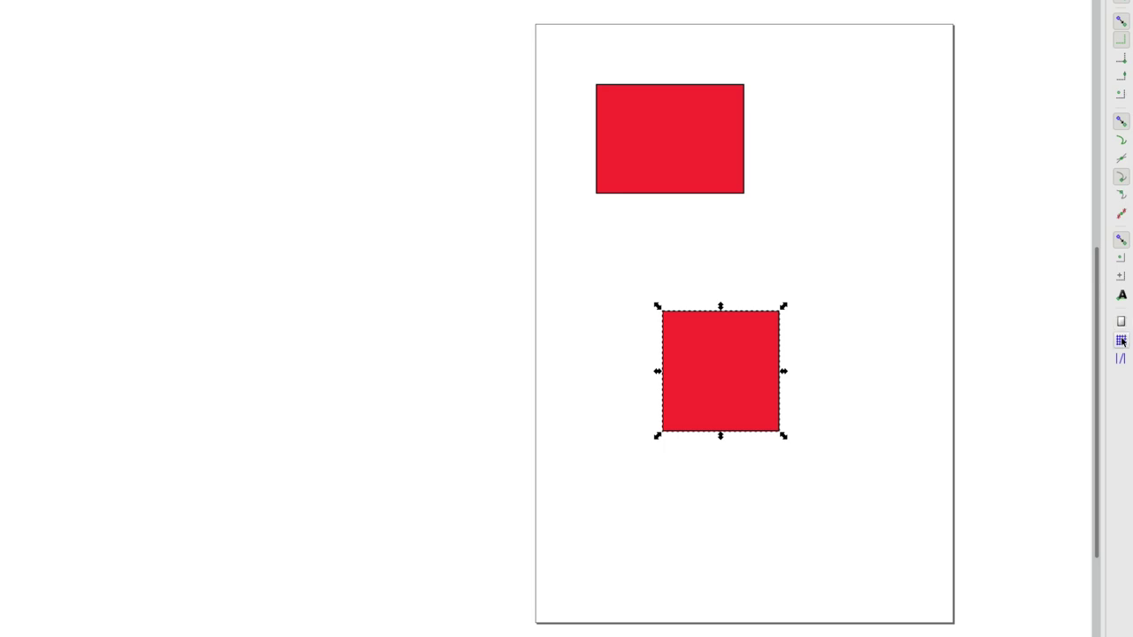
left_click(1122, 341)
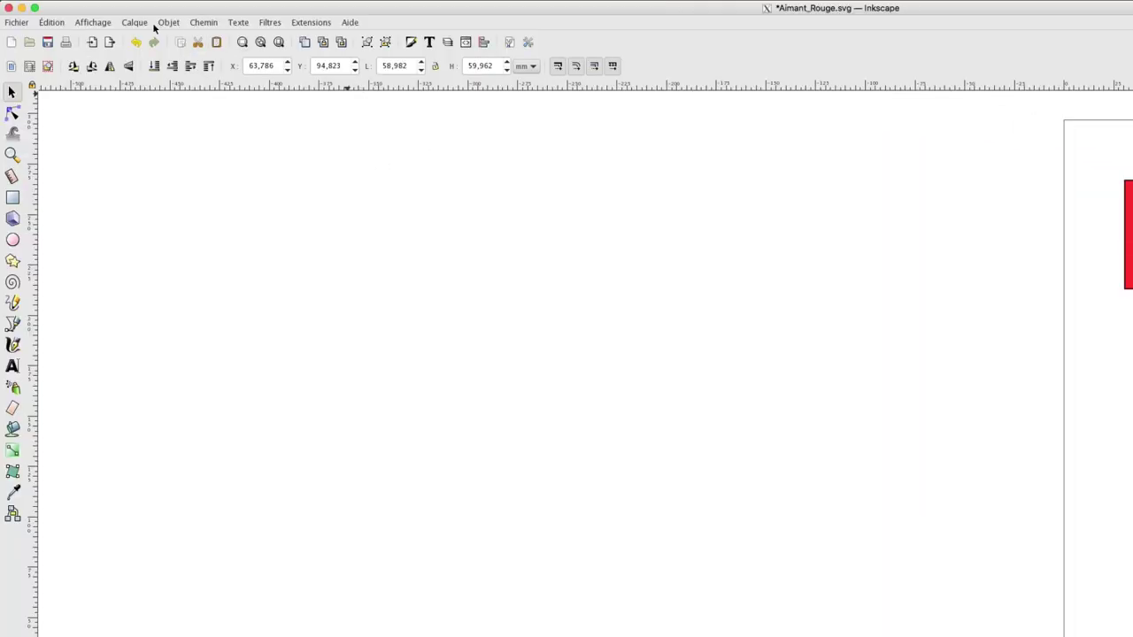
Step: Show the page grid from the View menu and zoom in
left_click(107, 25)
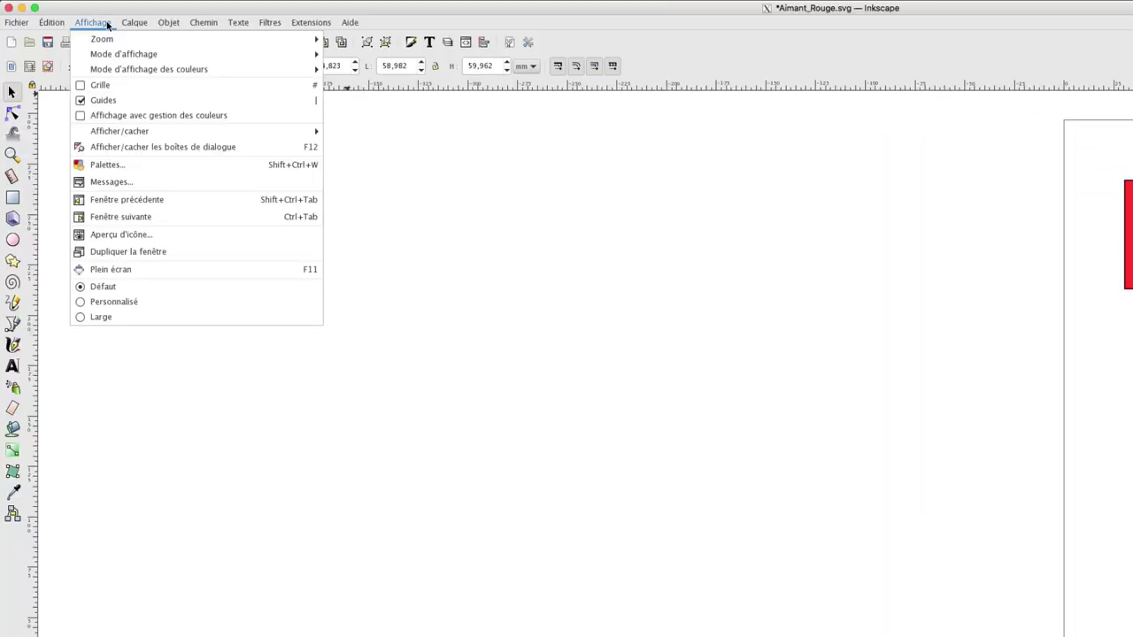
left_click(101, 86)
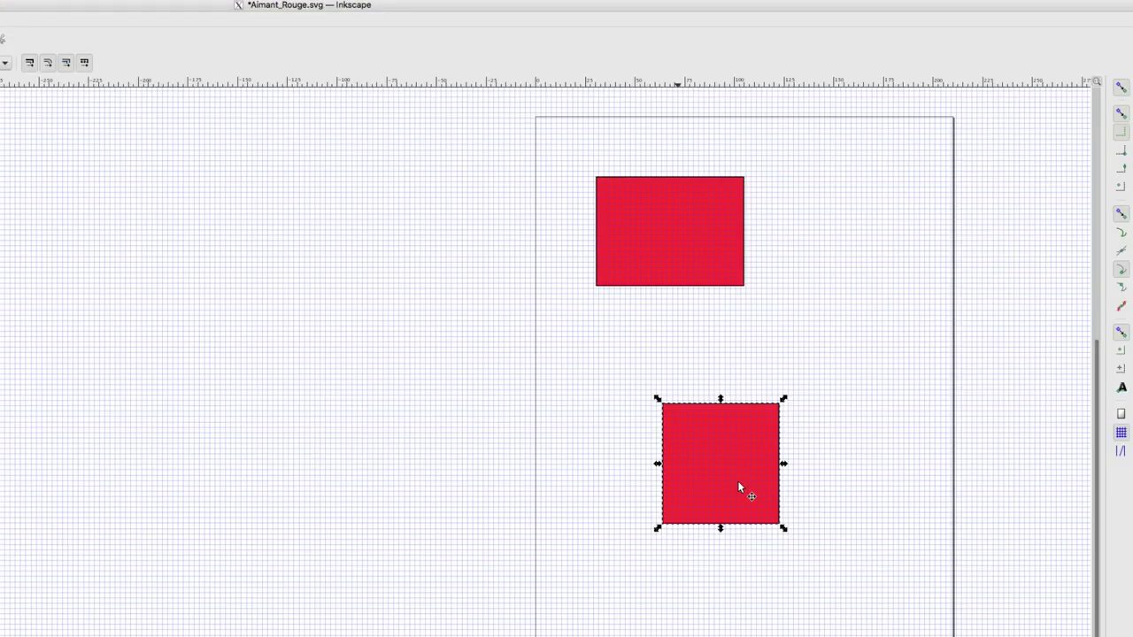
scroll(739, 481, "up", 2)
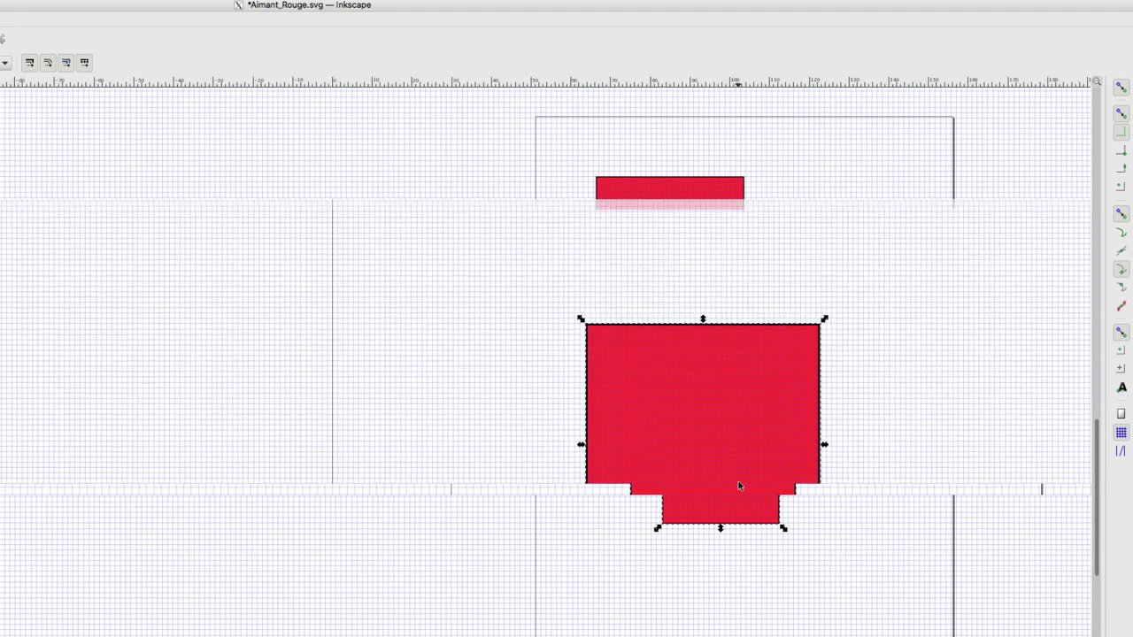
Step: Slide the red square left until its top-left corner snaps onto a grid intersection
left_click(611, 344)
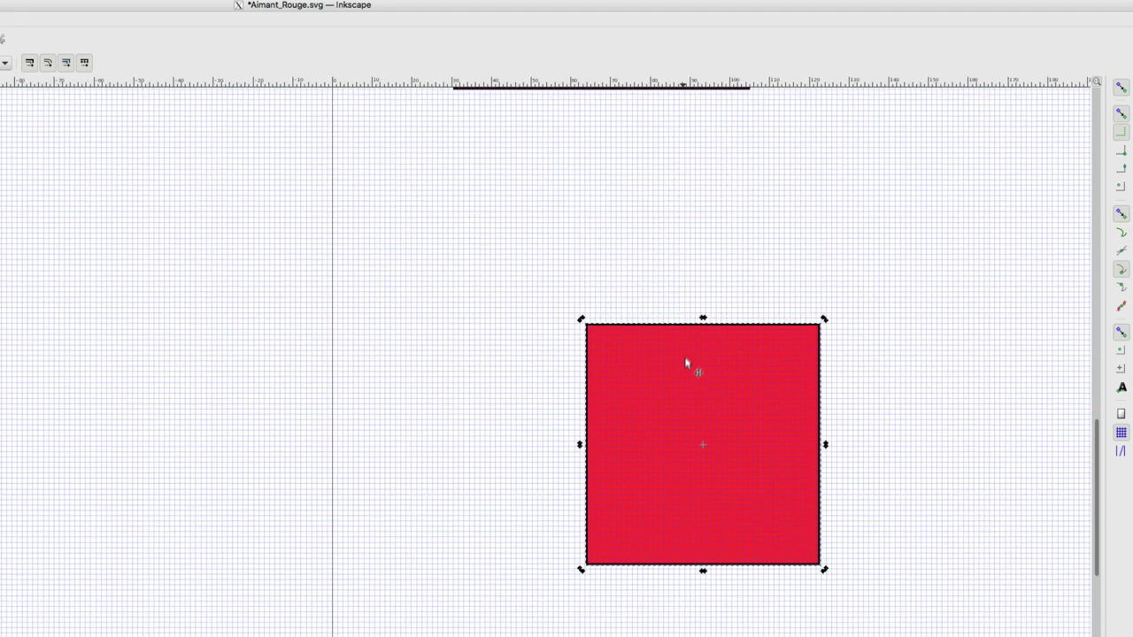
left_click(695, 355)
mouse_move(696, 355)
left_mouse_down()
mouse_move(591, 370)
mouse_move(497, 340)
left_mouse_up()
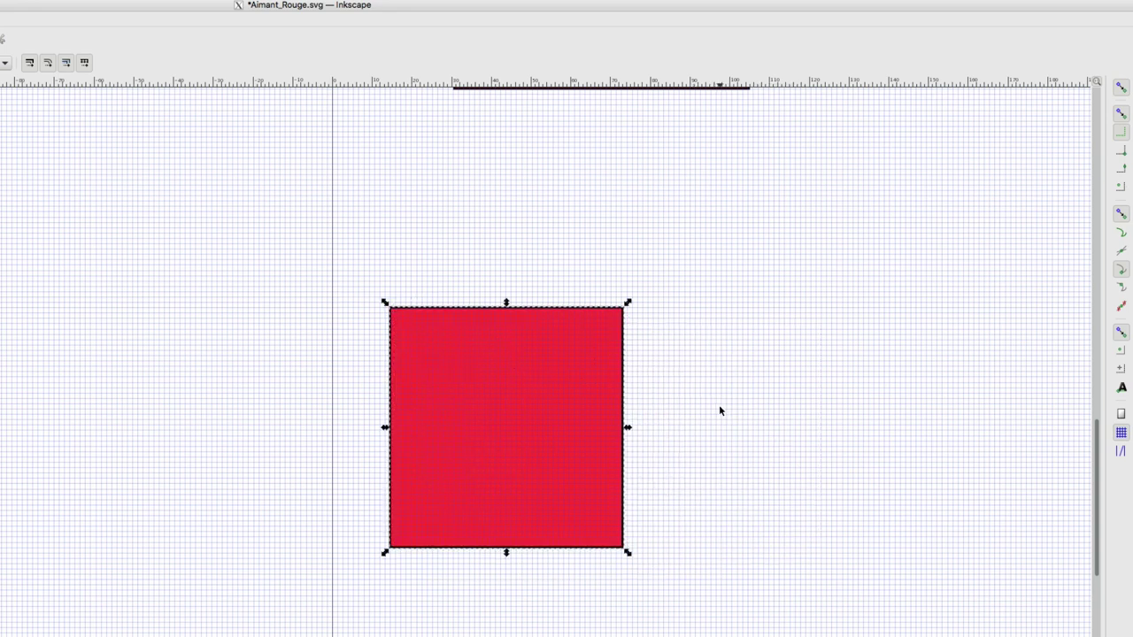
key("r")
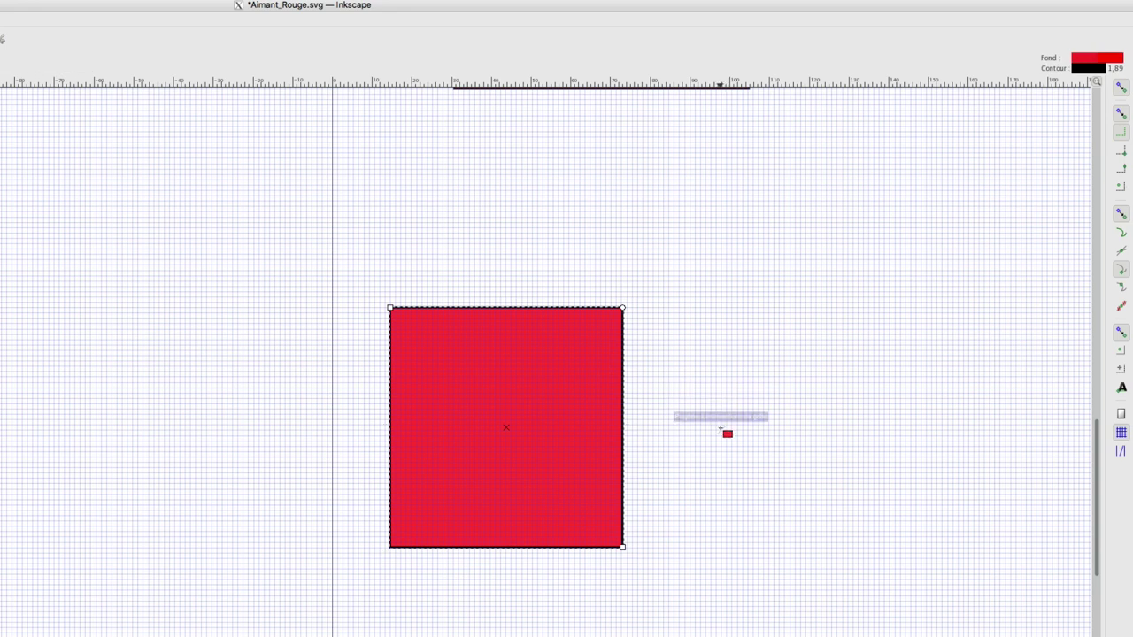
scroll(721, 440, "up", 3)
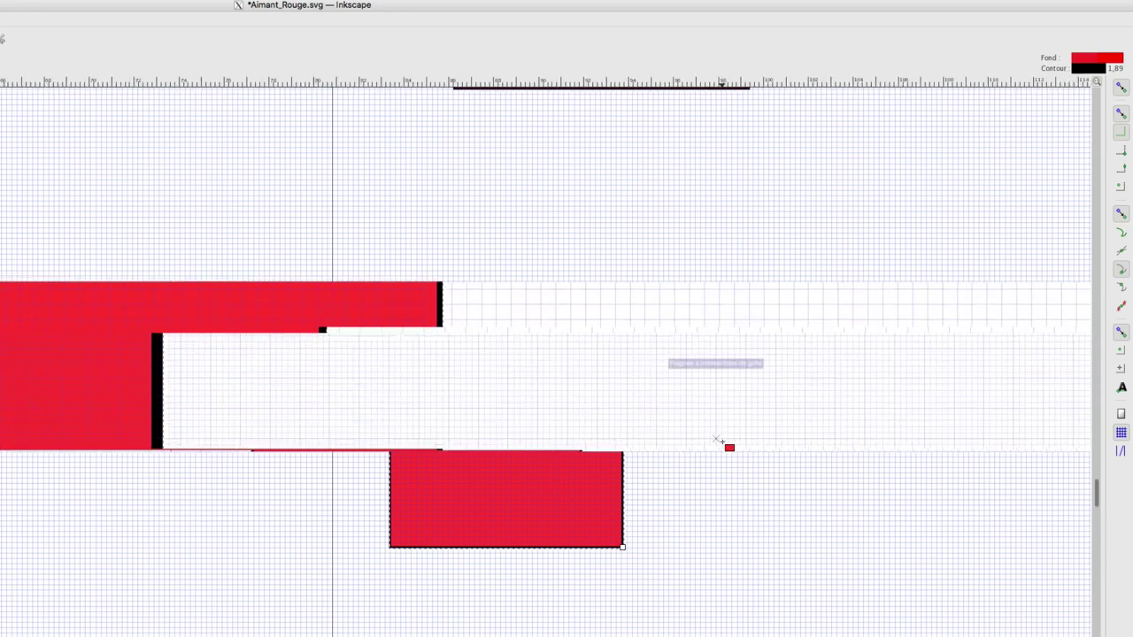
scroll(720, 441, "up", 3)
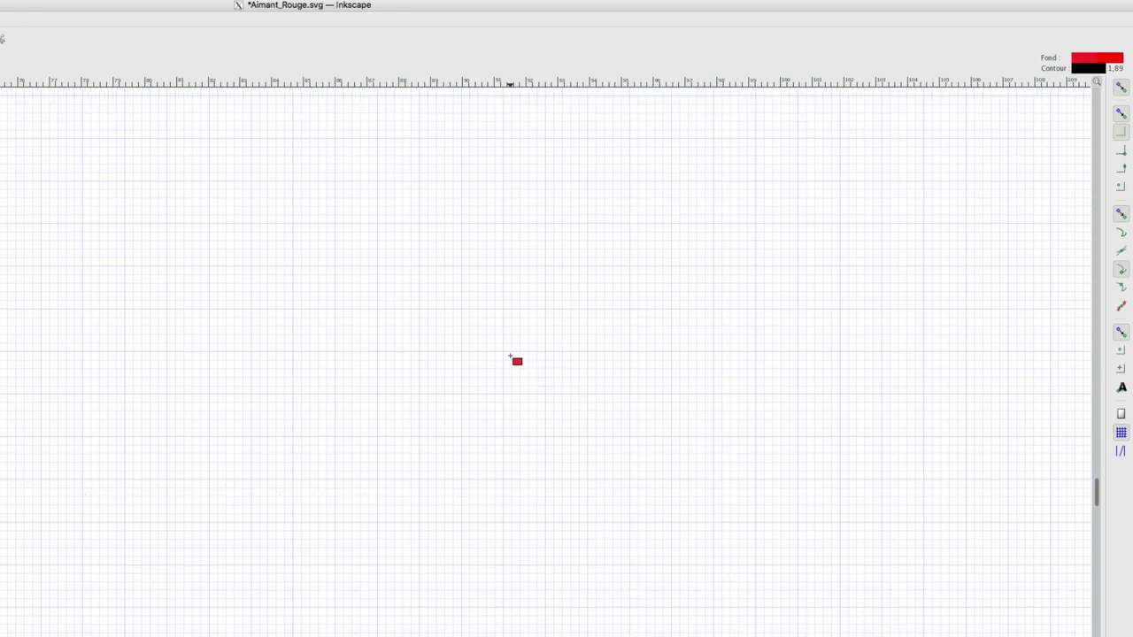
Step: Draw a small grid-snapped square and remove its black outline
left_click_drag(503, 352, 543, 393)
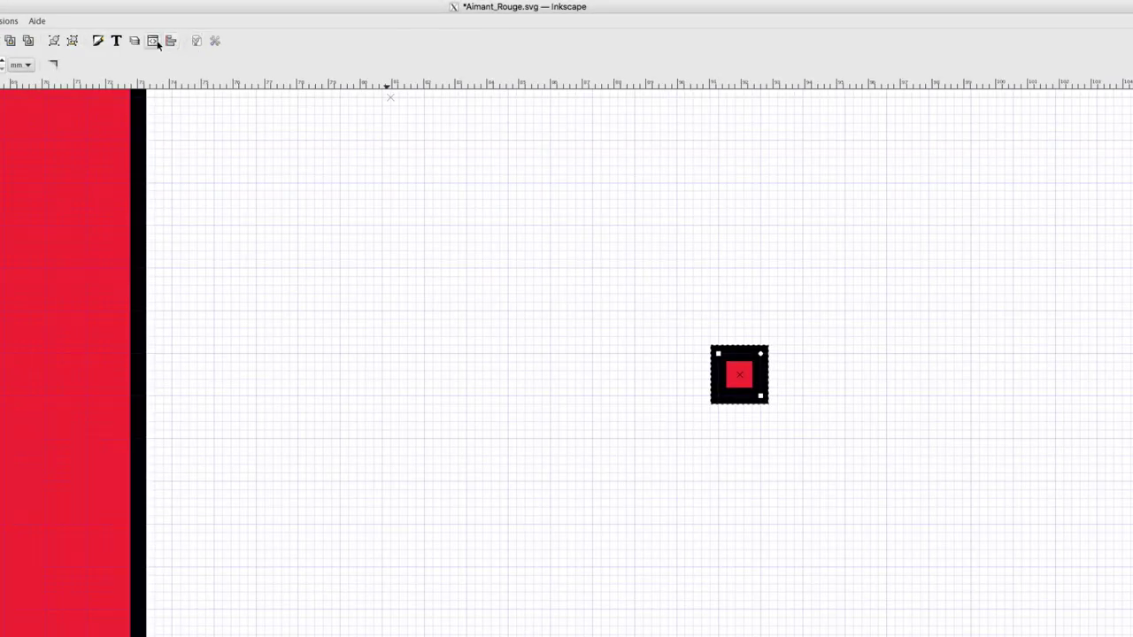
left_click(99, 41)
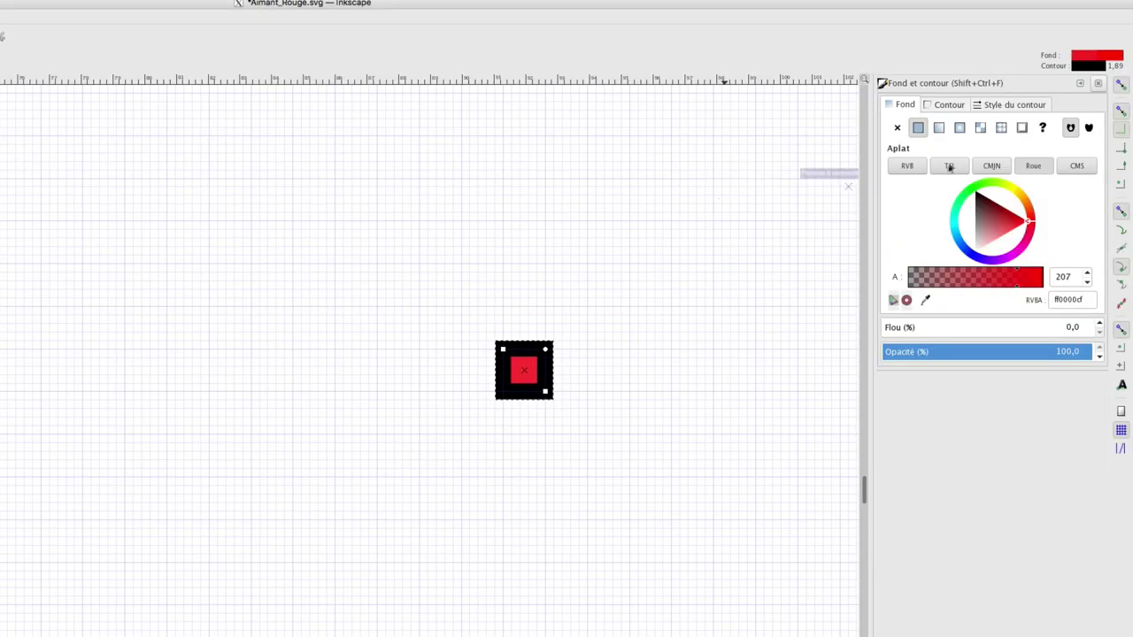
left_click(948, 105)
left_click(898, 128)
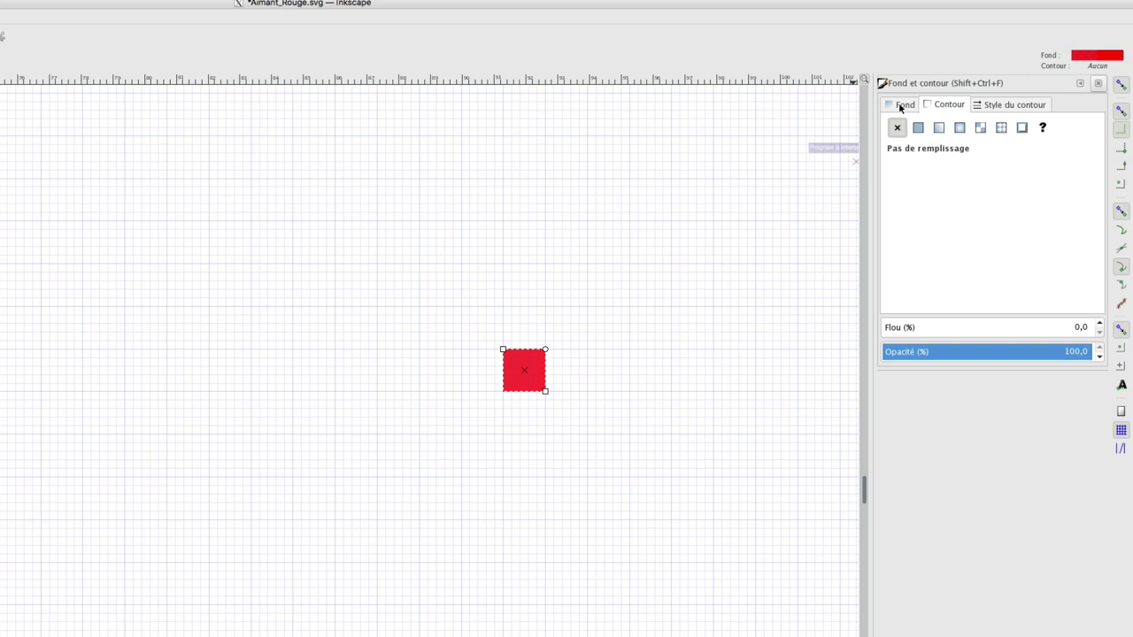
Step: Draw another small red square snapped to the grid, then close Fill and Stroke
left_click(902, 105)
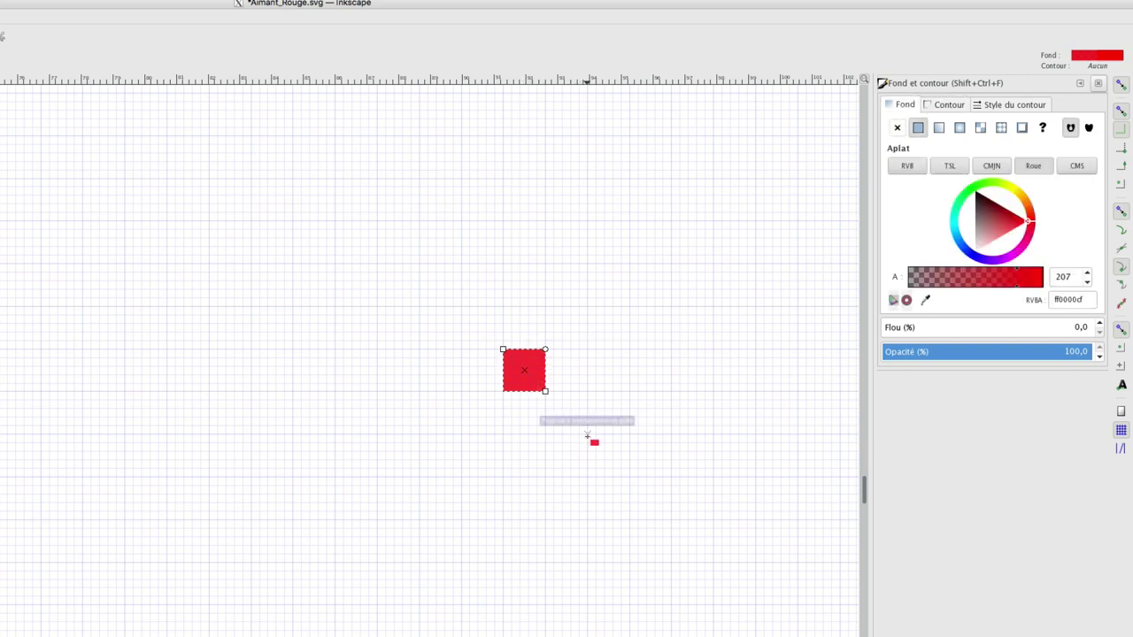
left_click_drag(586, 434, 631, 478)
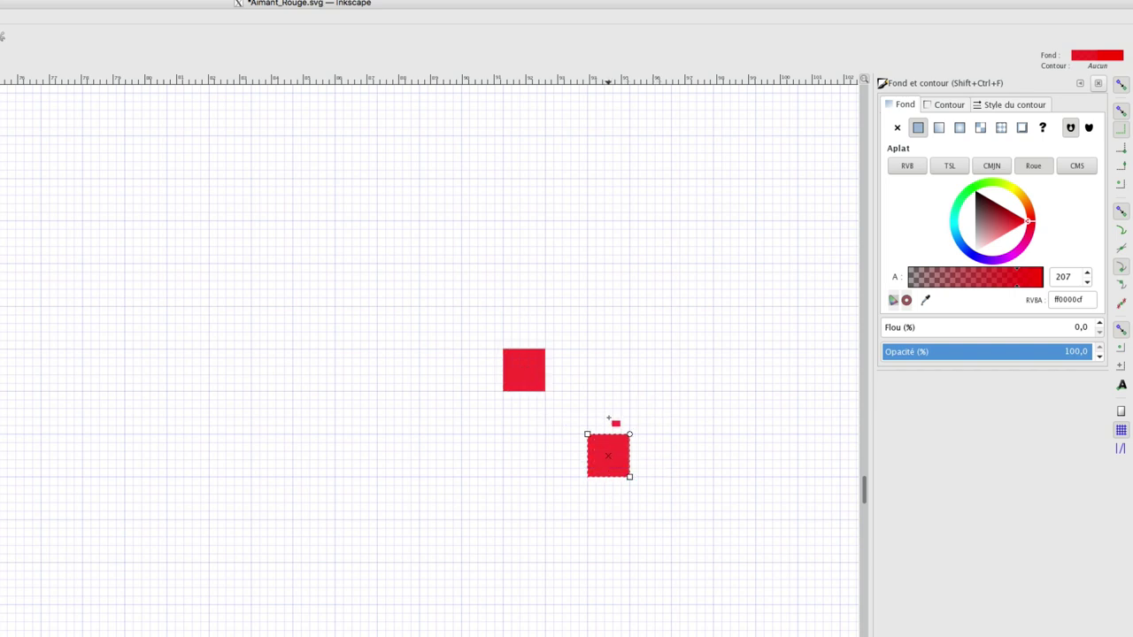
left_click(1097, 84)
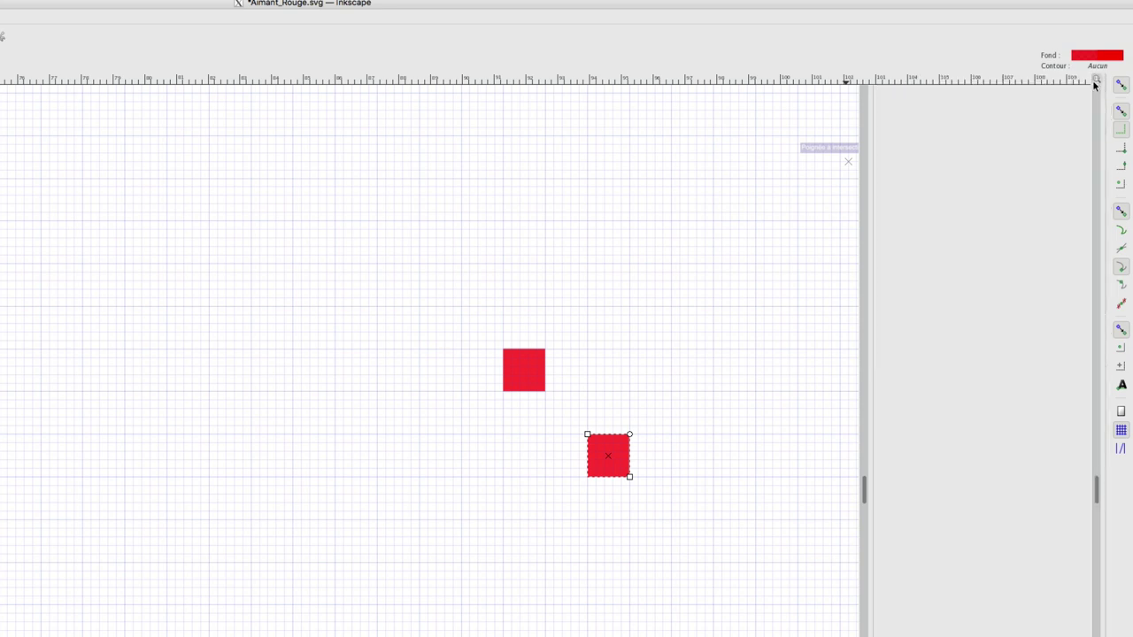
Step: Enable snapping to guides and zoom in on the squares
left_click(1122, 450)
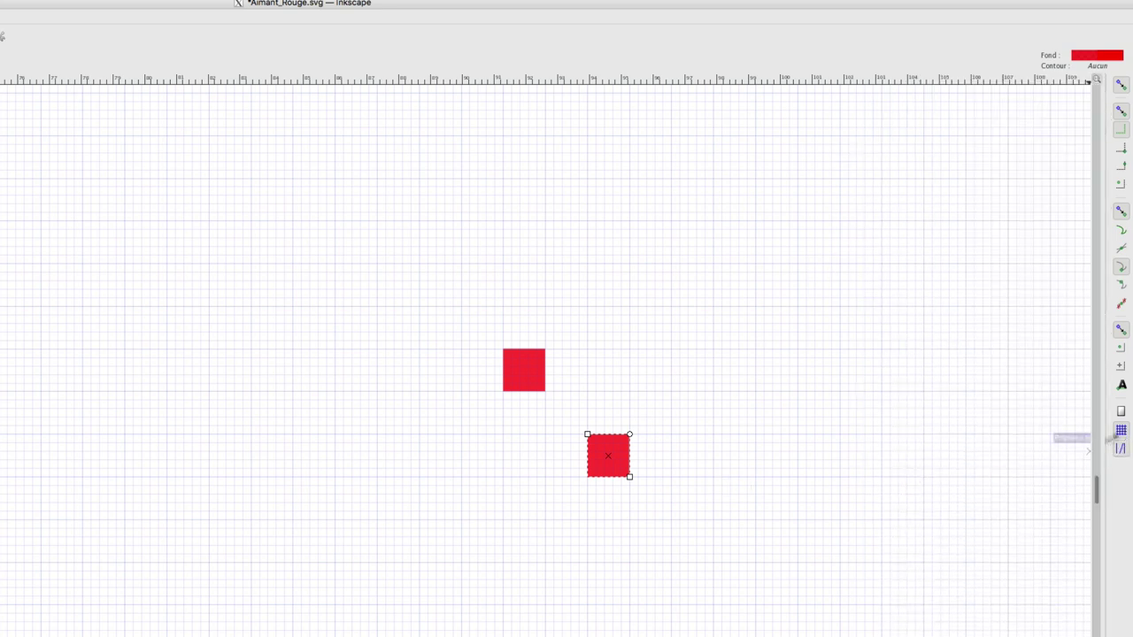
key("1")
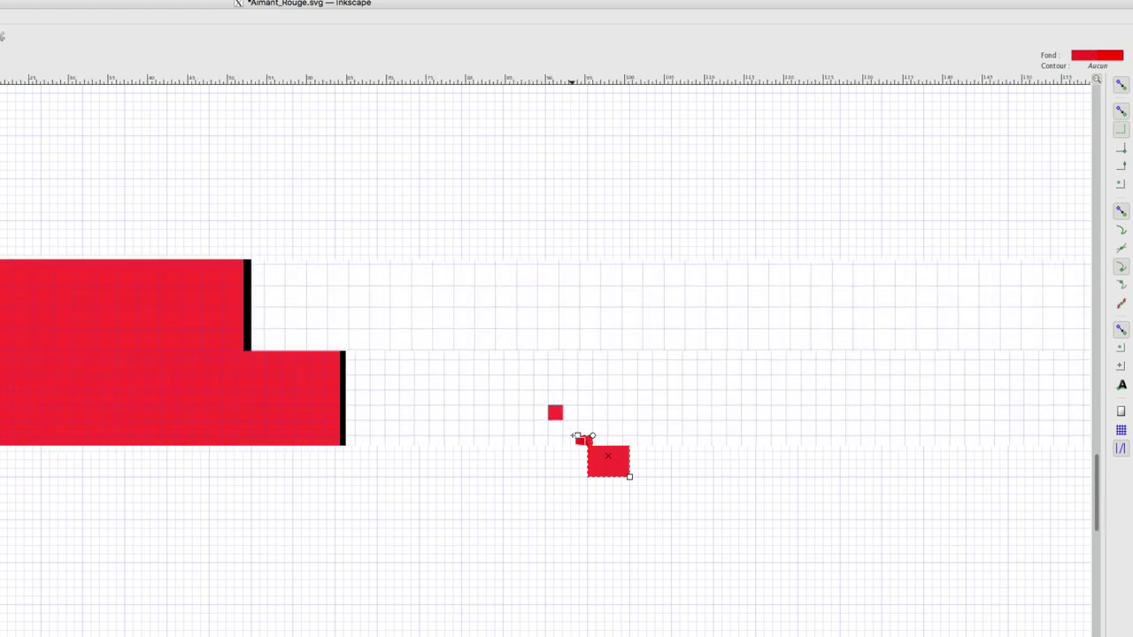
scroll(577, 437, "down", 1)
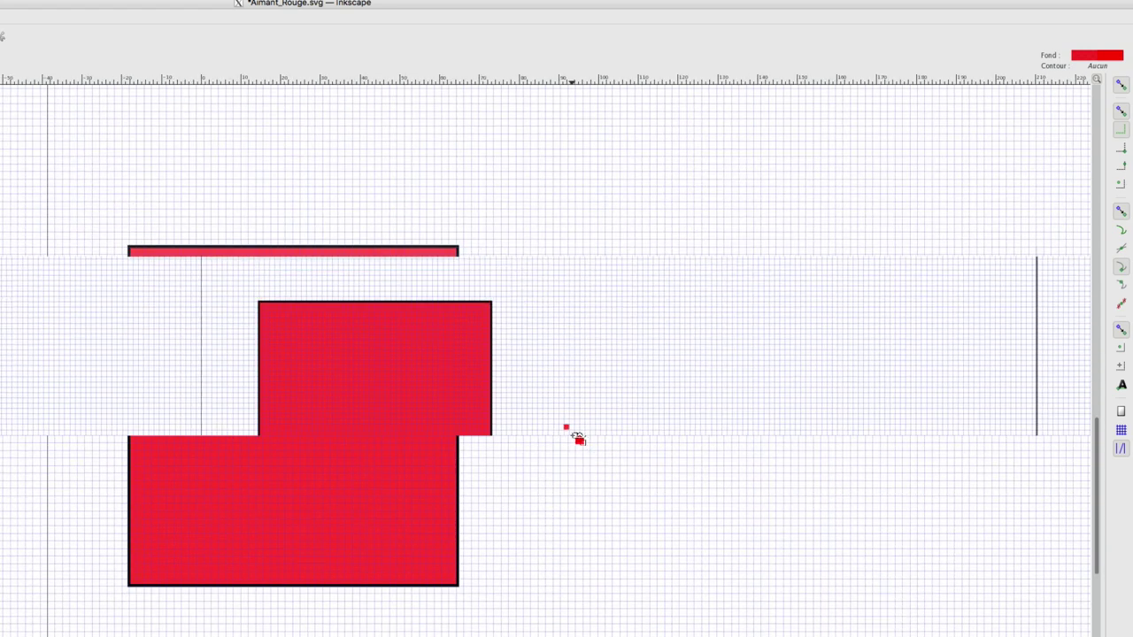
scroll(577, 436, "down", 2)
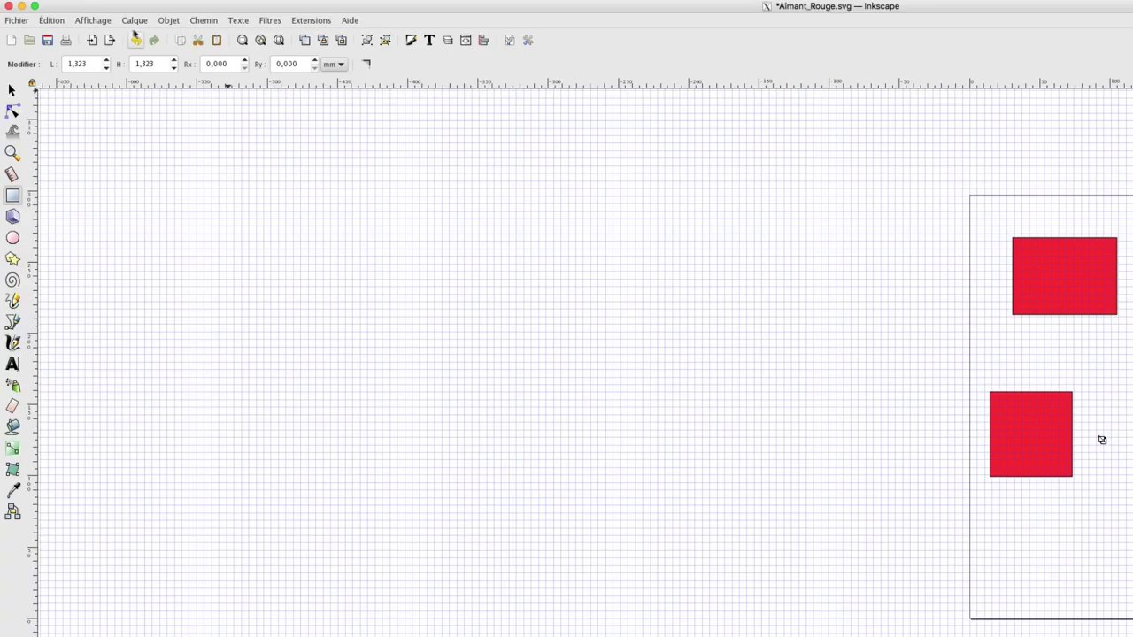
Step: Hide the page grid and pan to show space left of the page
left_click(102, 21)
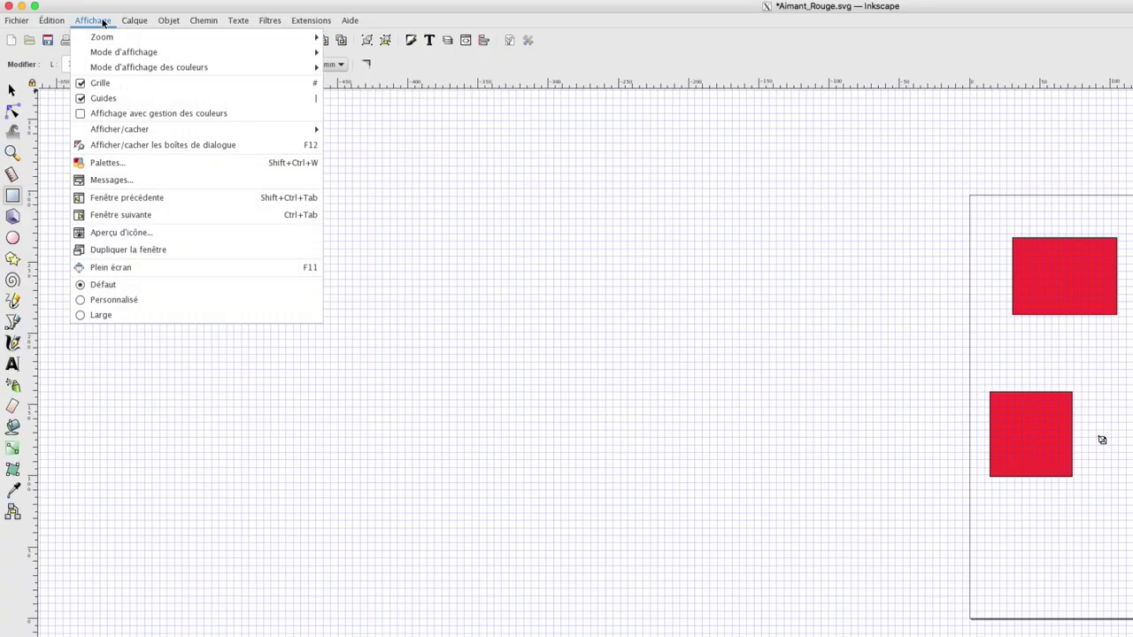
left_click(102, 88)
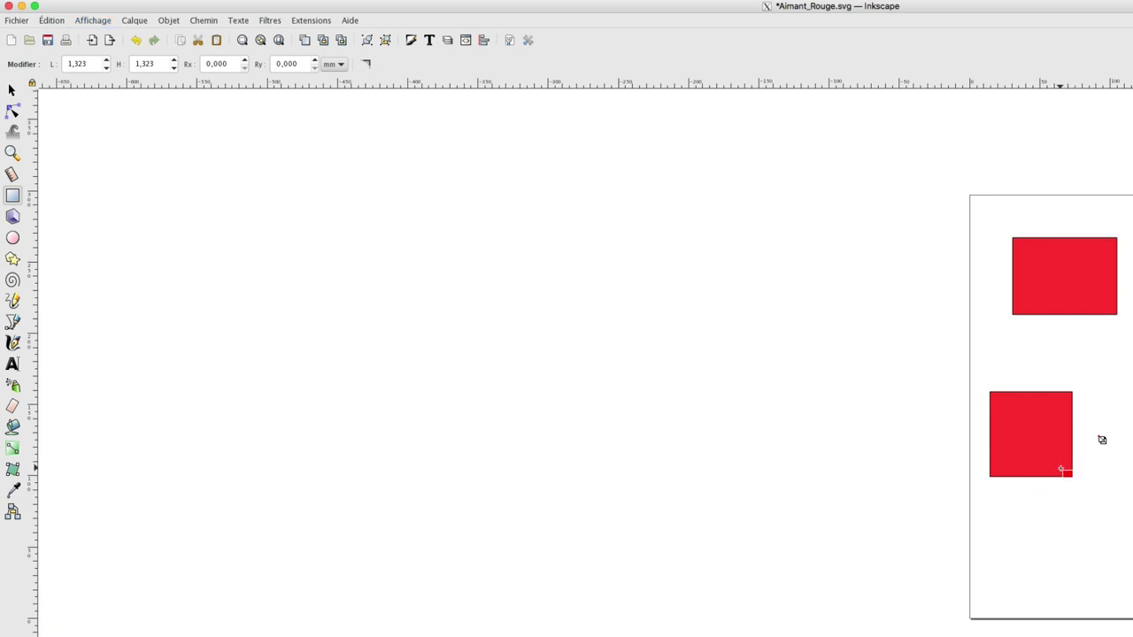
scroll(1062, 468, "up", 2, "ctrl")
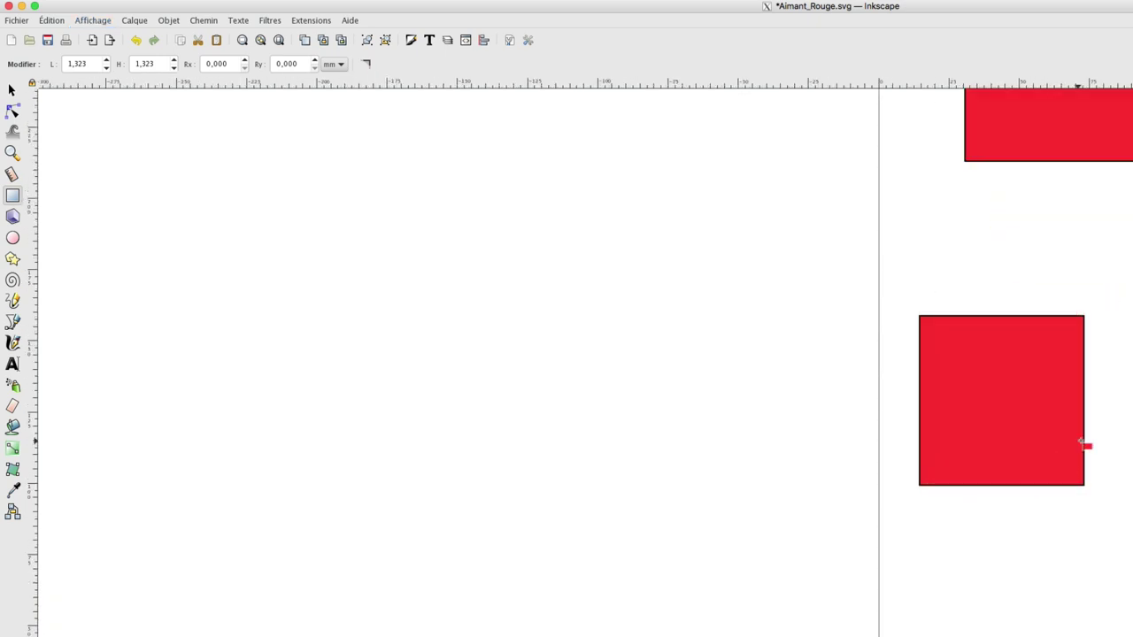
scroll(1120, 427, "right", 1)
mouse_move(1120, 427)
left_mouse_down()
mouse_move(956, 488)
mouse_move(1054, 496)
left_mouse_up()
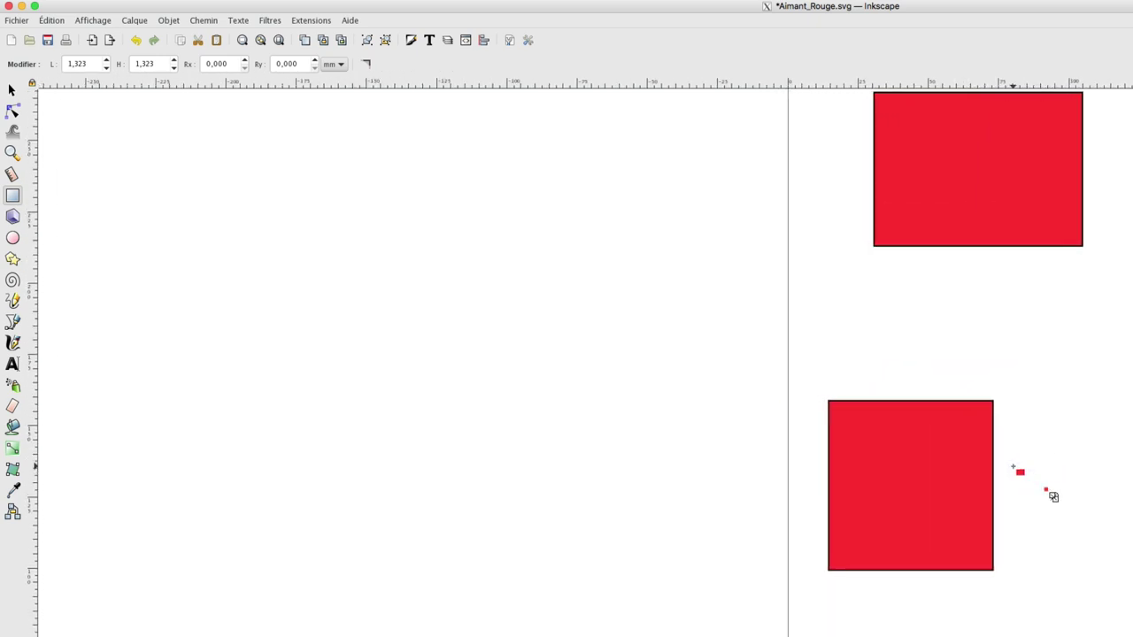
left_click(105, 21)
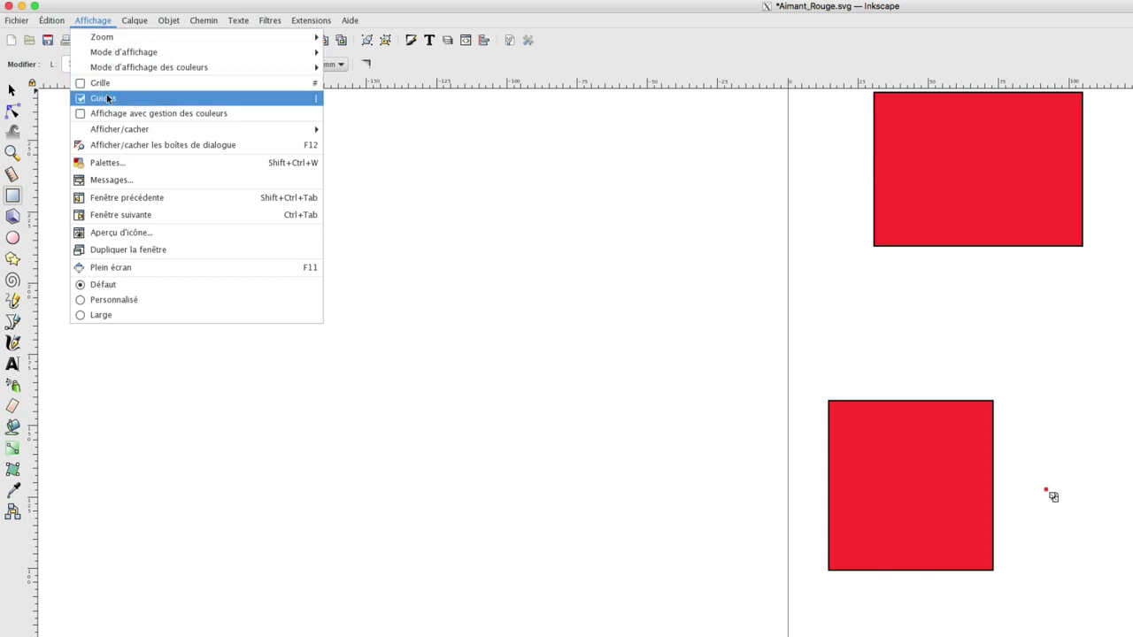
Step: Drag a horizontal guide from the top ruler and a vertical guide from the left ruler
left_click(663, 50)
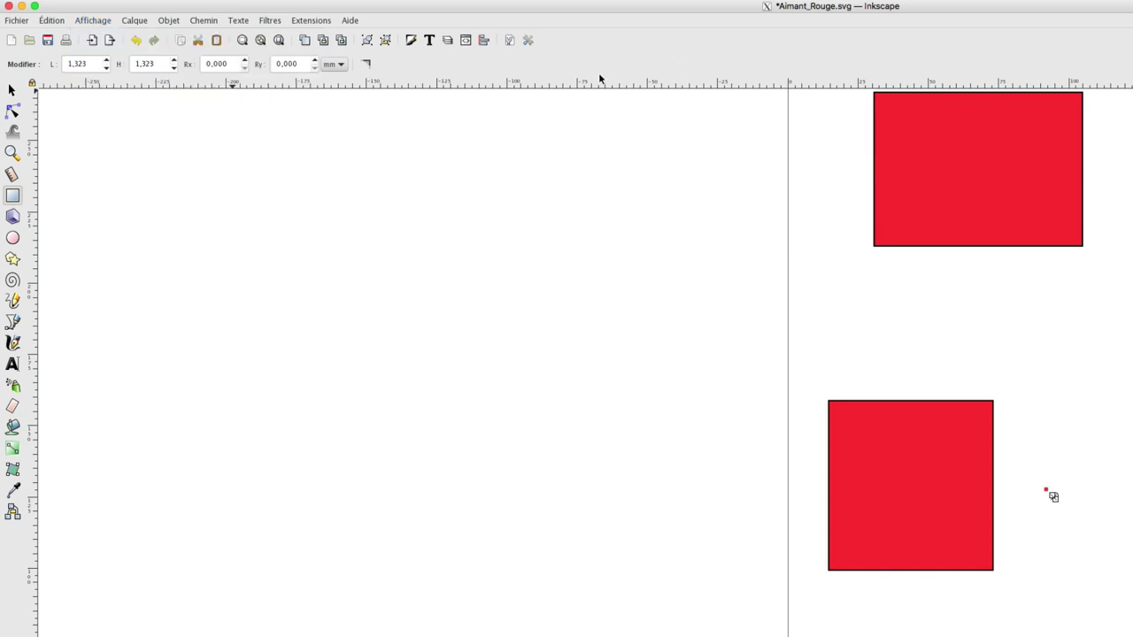
mouse_move(646, 84)
left_mouse_down()
mouse_move(729, 378)
mouse_move(851, 600)
left_mouse_up()
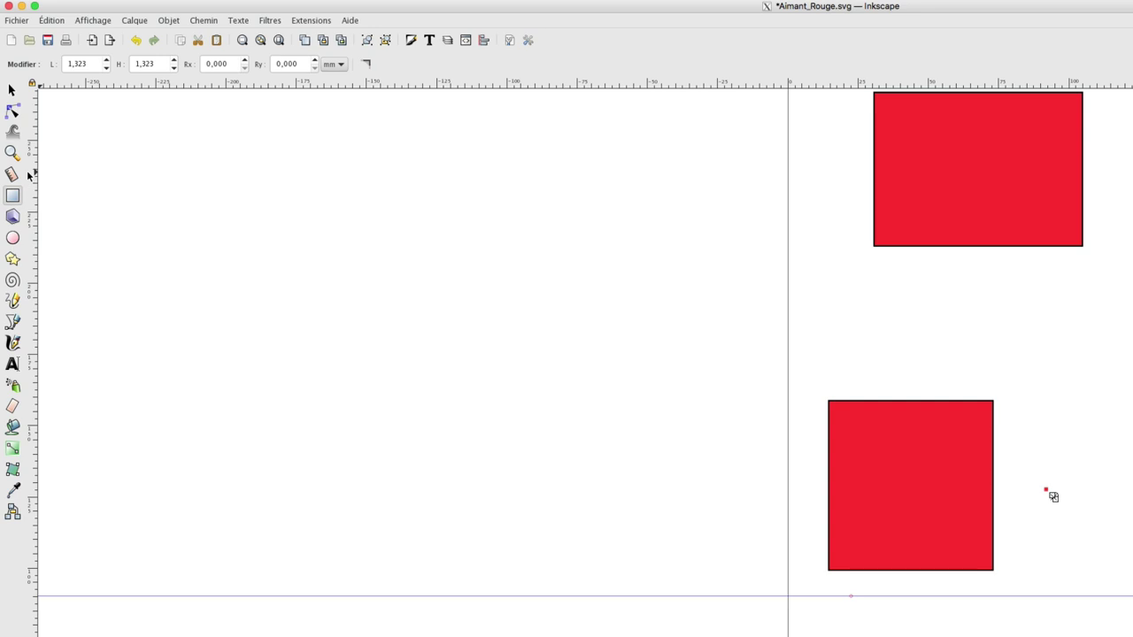
left_click_drag(30, 176, 1132, 237)
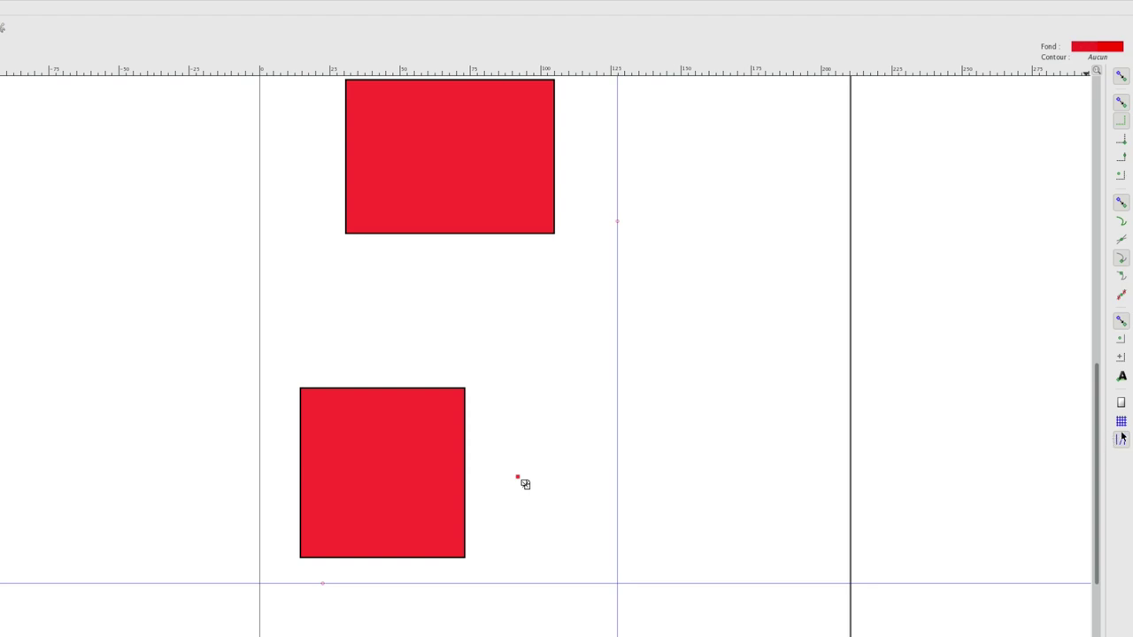
Step: Enable guide snapping and drag the lower square's corner onto the guide intersection
left_click(1122, 437)
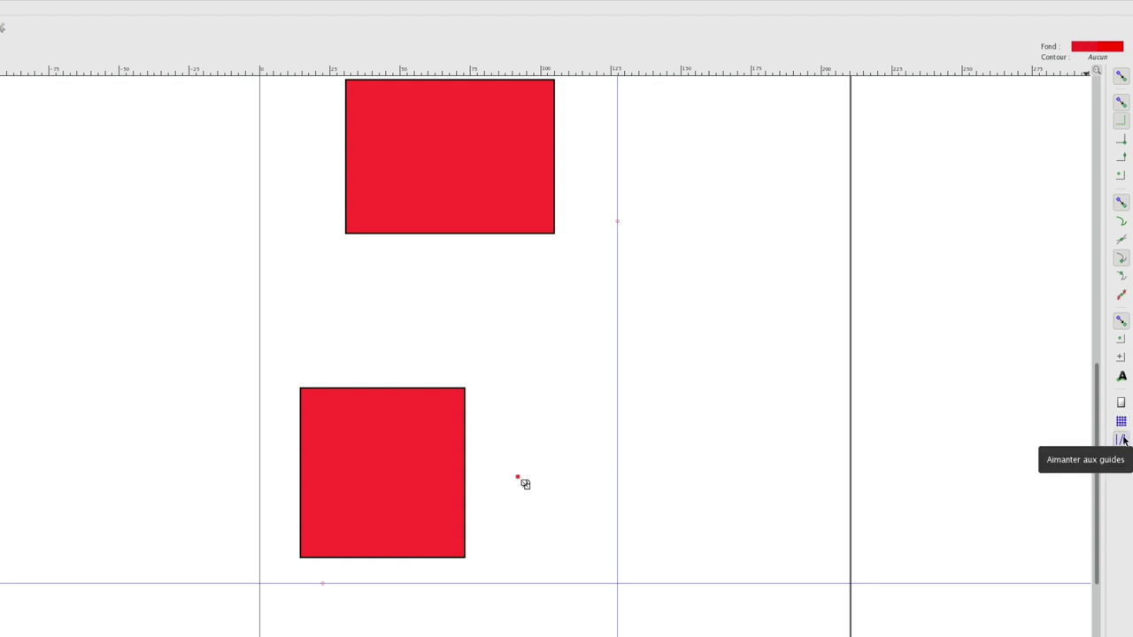
key("s")
left_click(399, 438)
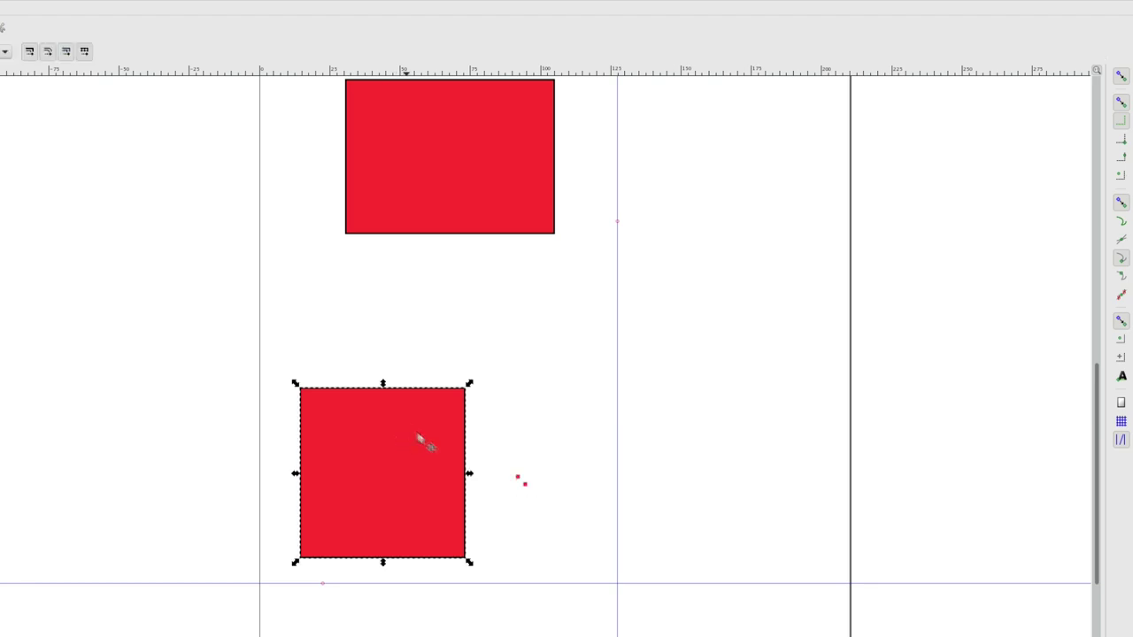
left_click_drag(472, 551, 601, 568)
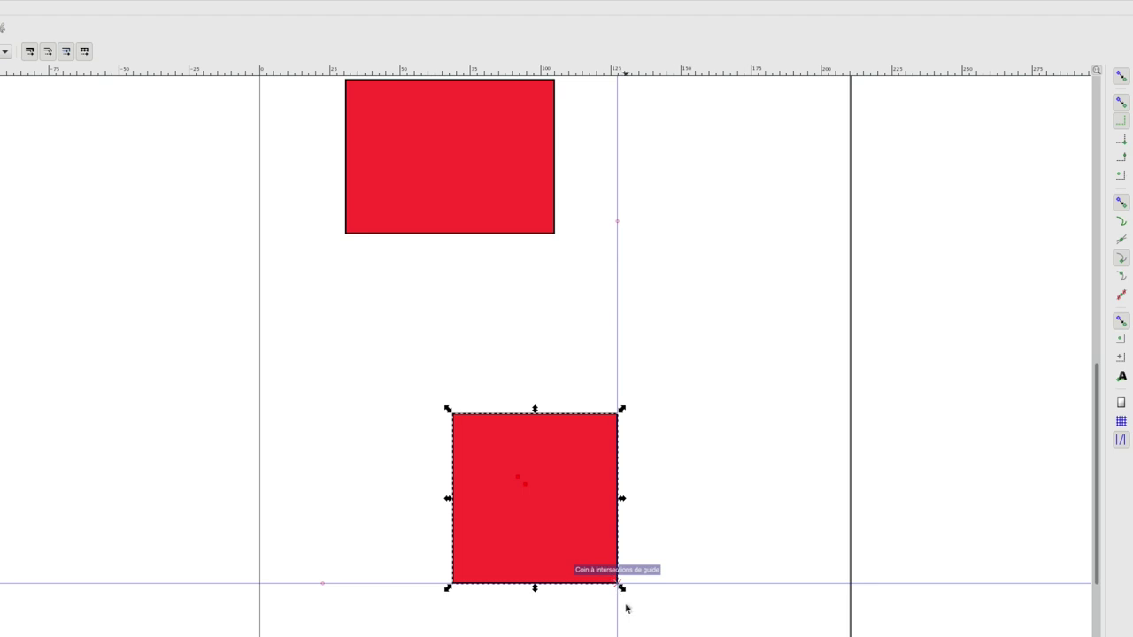
left_click(647, 492)
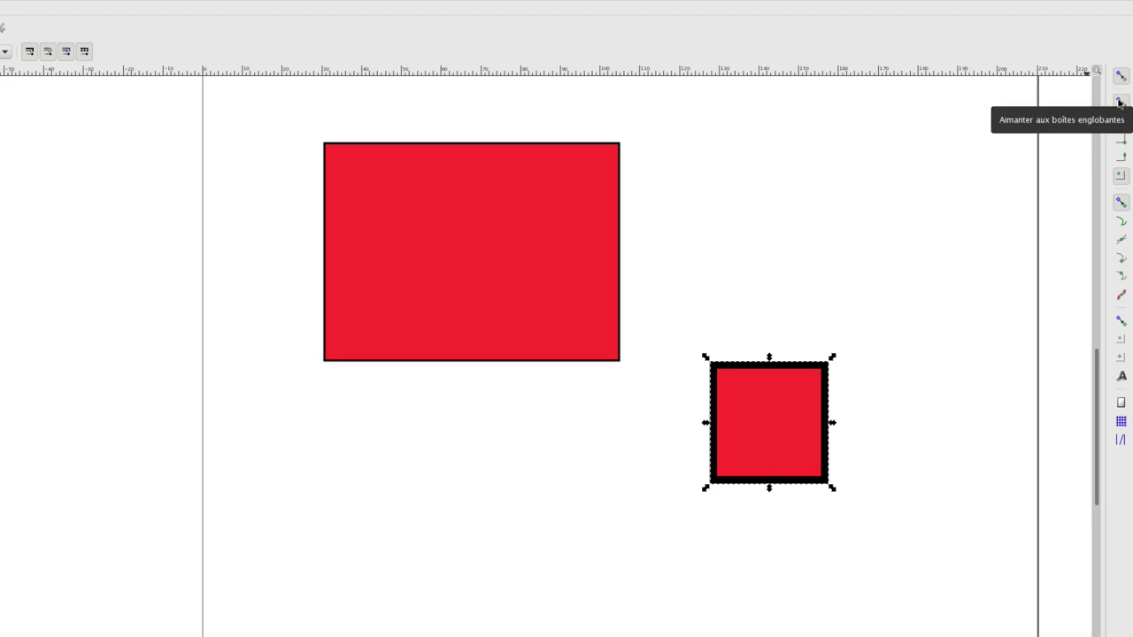
Step: Enable bounding-box snapping, toggle global snapping off and on, and enable another bounding-box option
left_click(1120, 103)
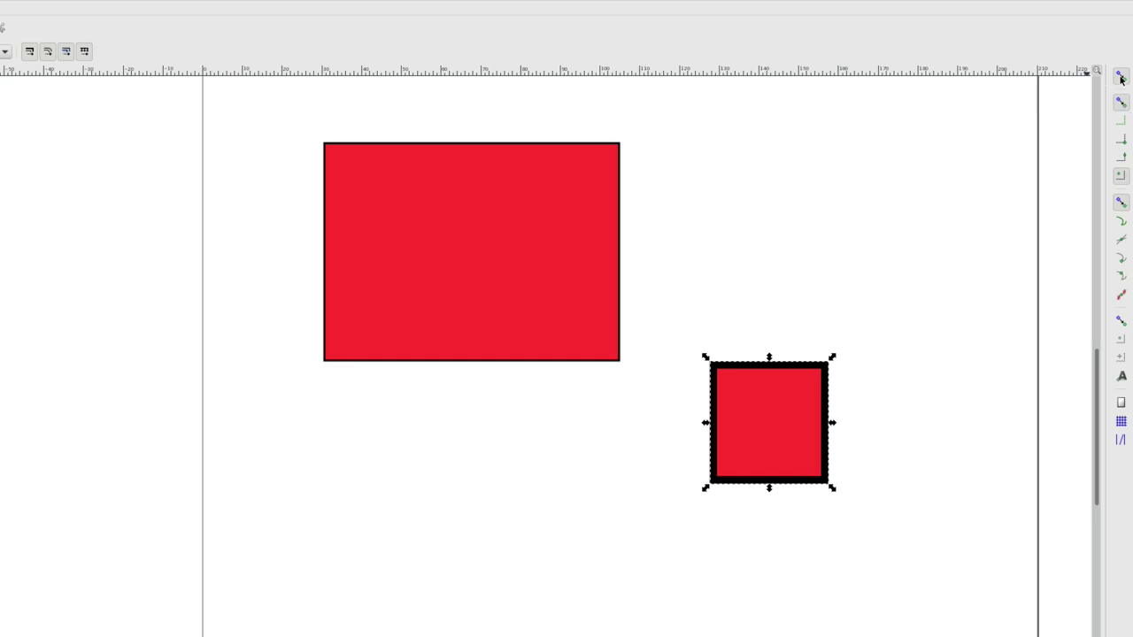
left_click(1121, 78)
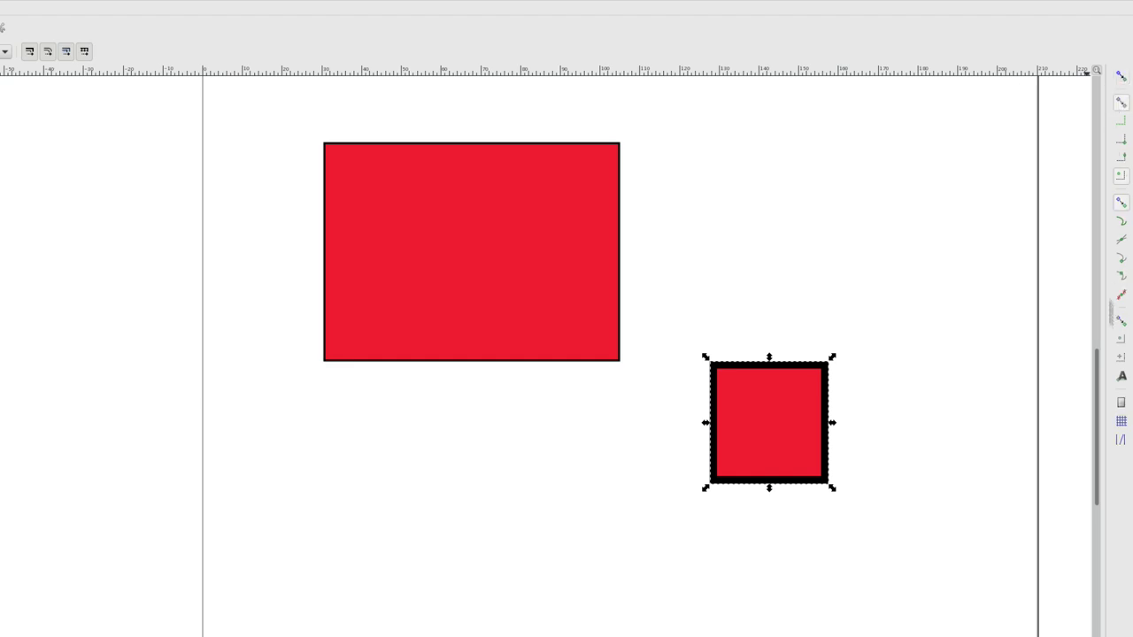
left_click(1121, 76)
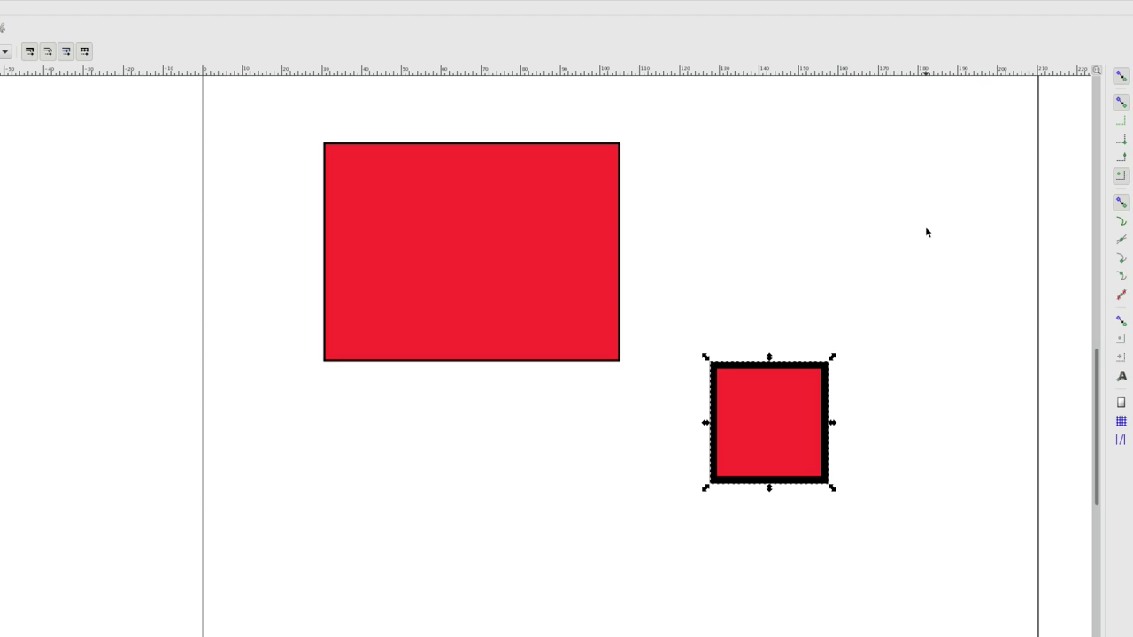
left_click(1122, 140)
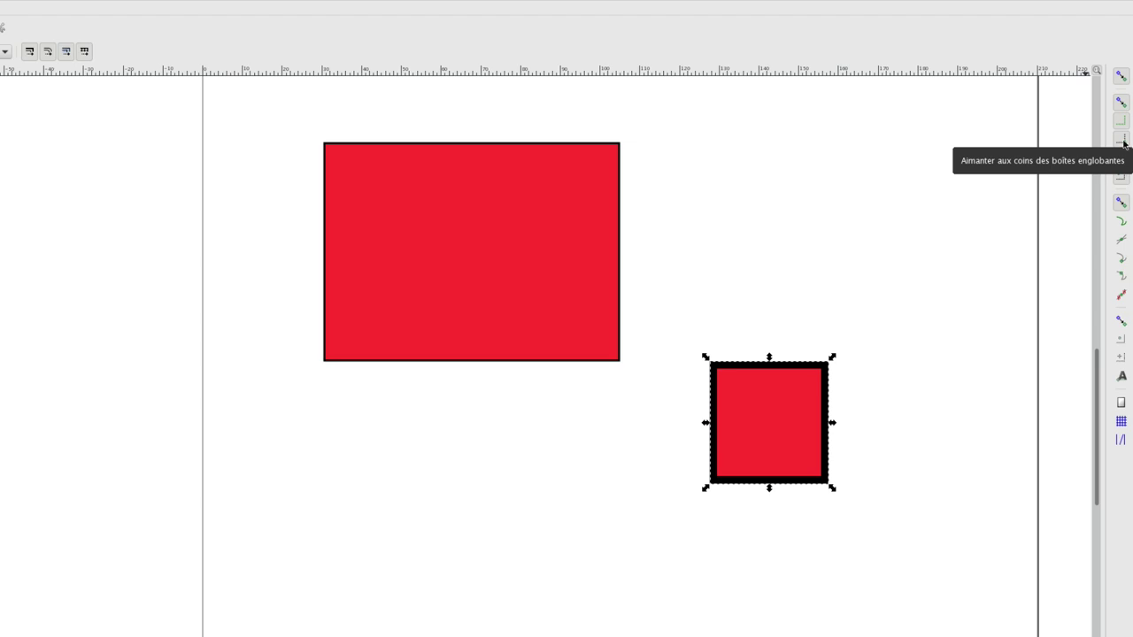
Step: Enable bounding-box corner snapping and snap the small square's corner onto the rectangle's bottom-right corner
left_click(1125, 143)
left_click(740, 338)
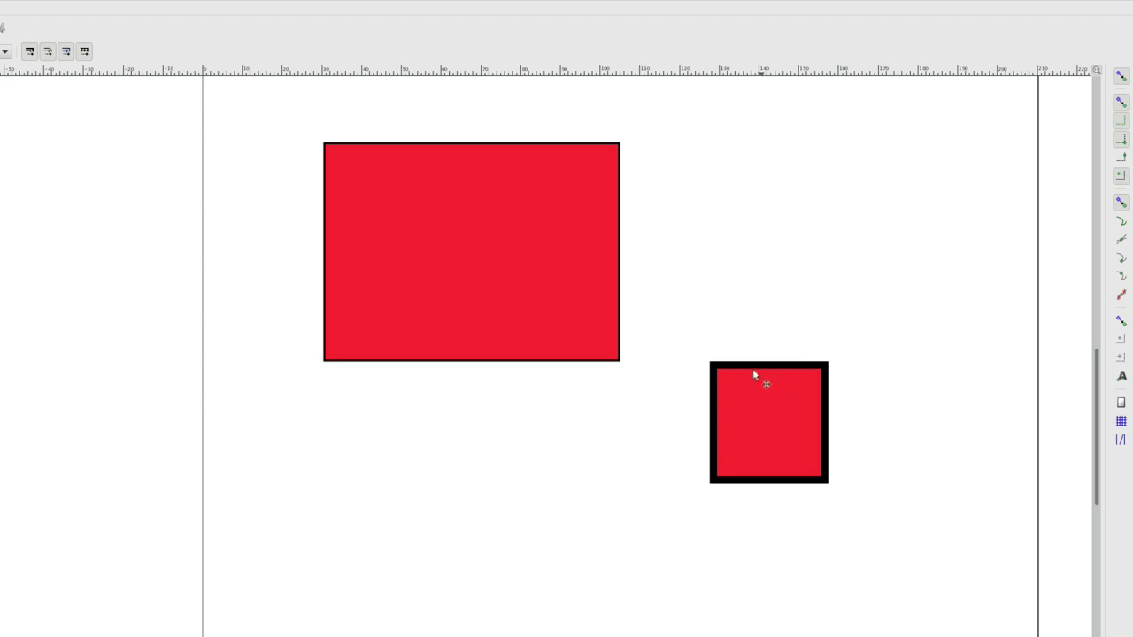
left_click(755, 374)
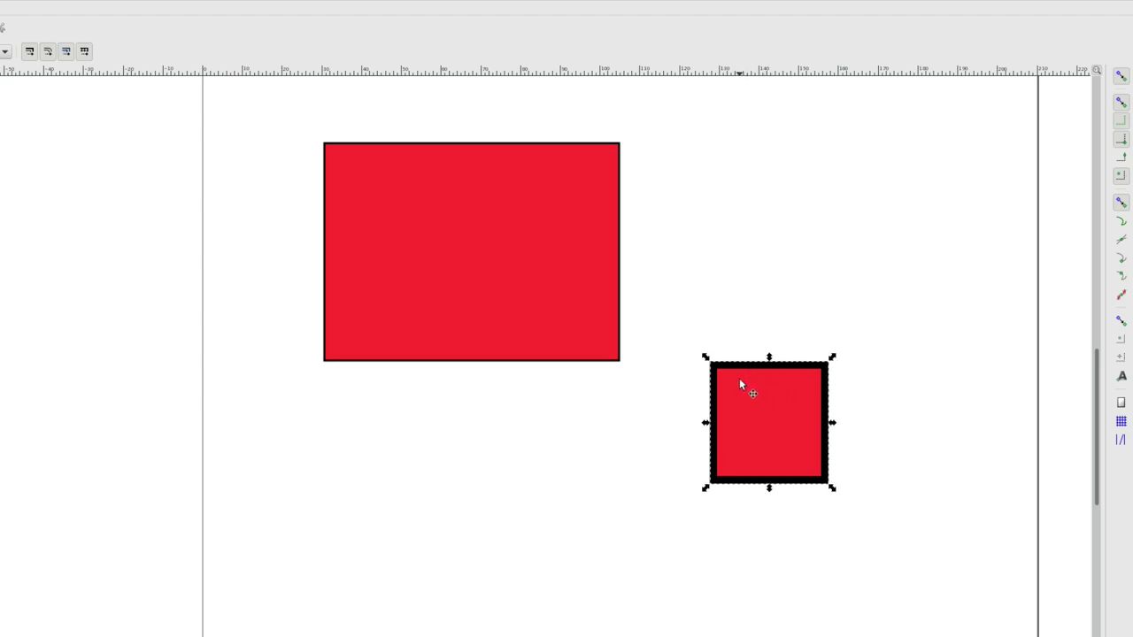
left_click_drag(739, 378, 645, 375)
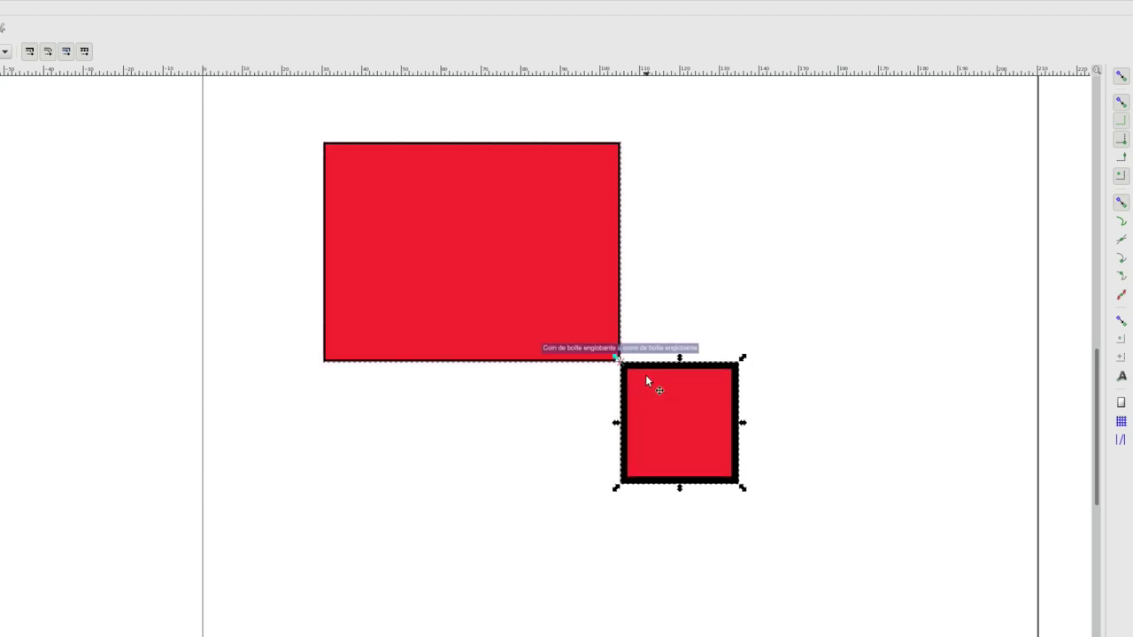
left_click(668, 301)
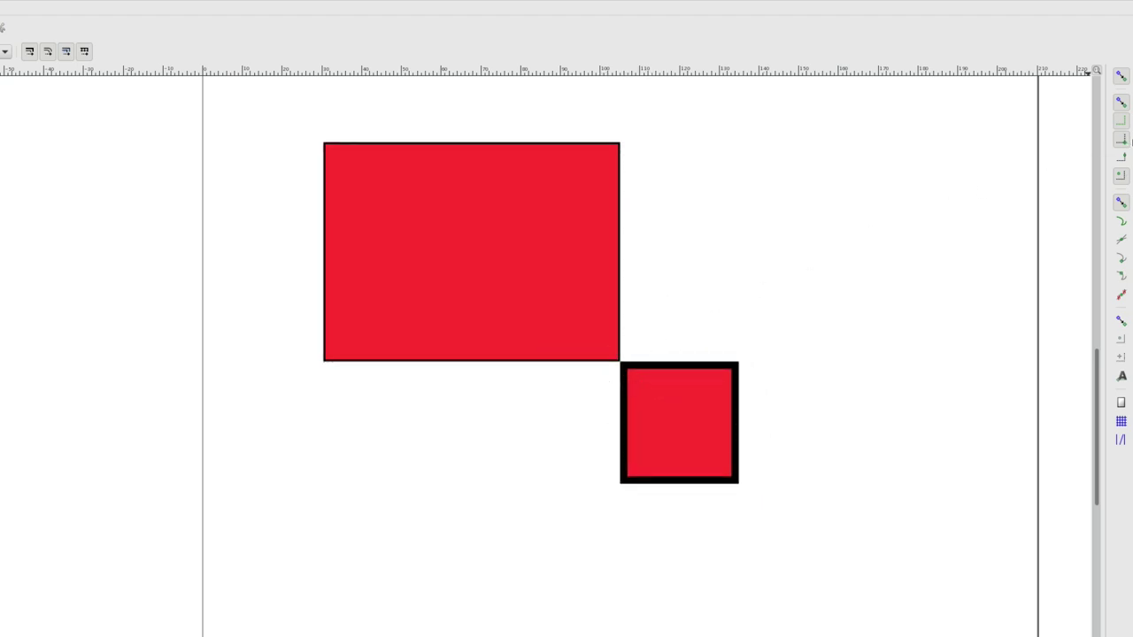
Step: Enable bounding-box edge and edge-midpoint snapping, then centre the small square against the rectangle's right edge
left_click(1122, 122)
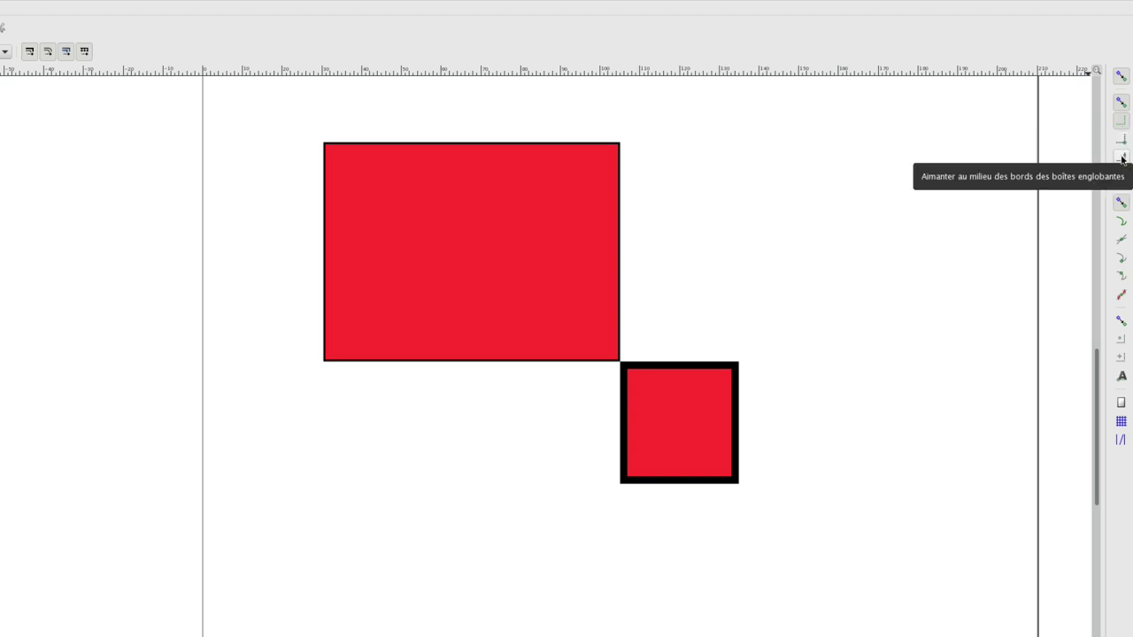
left_click(1121, 157)
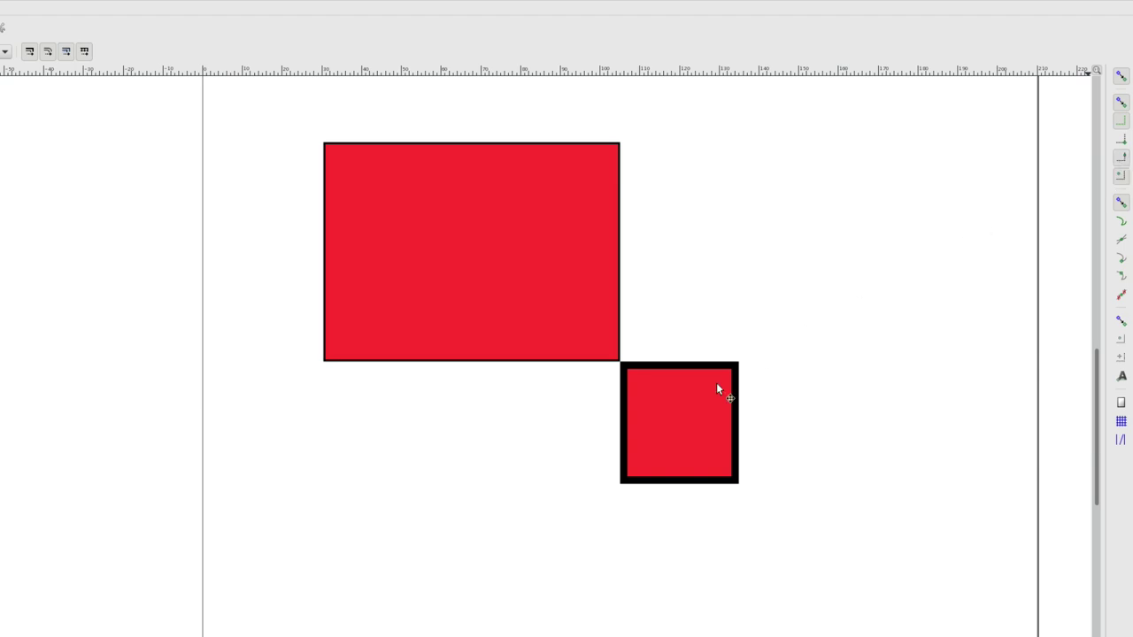
left_click_drag(665, 399, 643, 237)
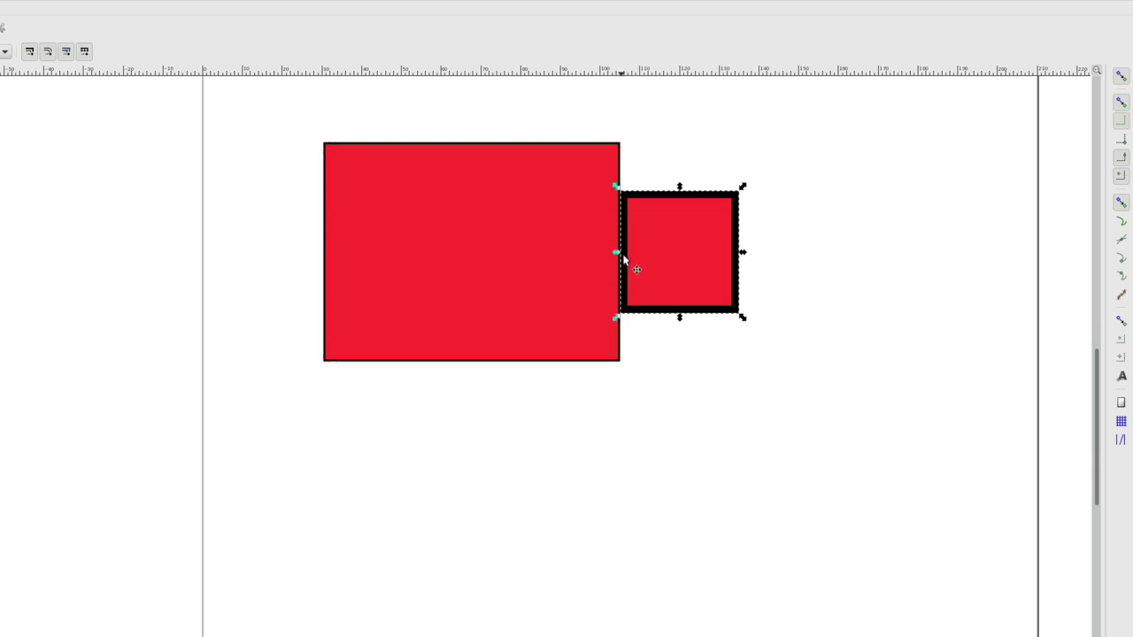
left_click(806, 245)
Step: Duplicate the small square and centre the copy against the rectangle's left edge
left_click(655, 236)
key("ctrl+d")
mouse_move(700, 227)
left_mouse_down()
mouse_move(272, 217)
mouse_move(286, 224)
left_mouse_up()
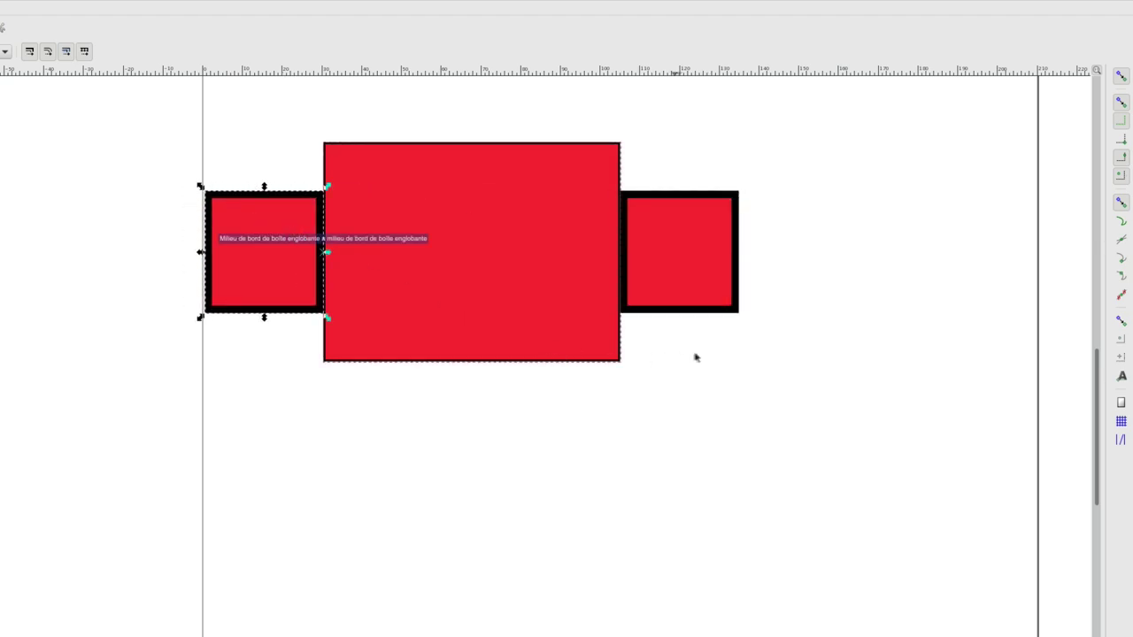
left_click(697, 358)
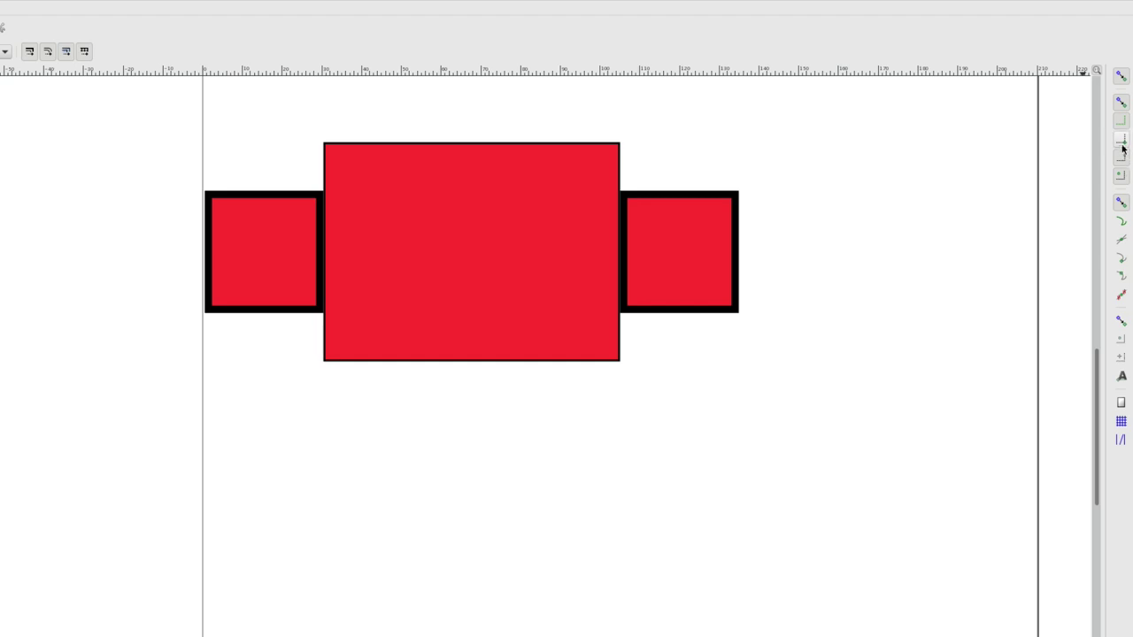
Step: Switch off bounding-box midpoint snapping and toggle the node snapping options
left_click(1122, 158)
left_click(1123, 175)
left_click(1121, 159)
left_click(1121, 176)
Step: Snap the right square's centre onto the rectangle's centre, then rubber-band select all three squares
left_click_drag(682, 250, 466, 245)
left_click_drag(465, 237, 466, 239)
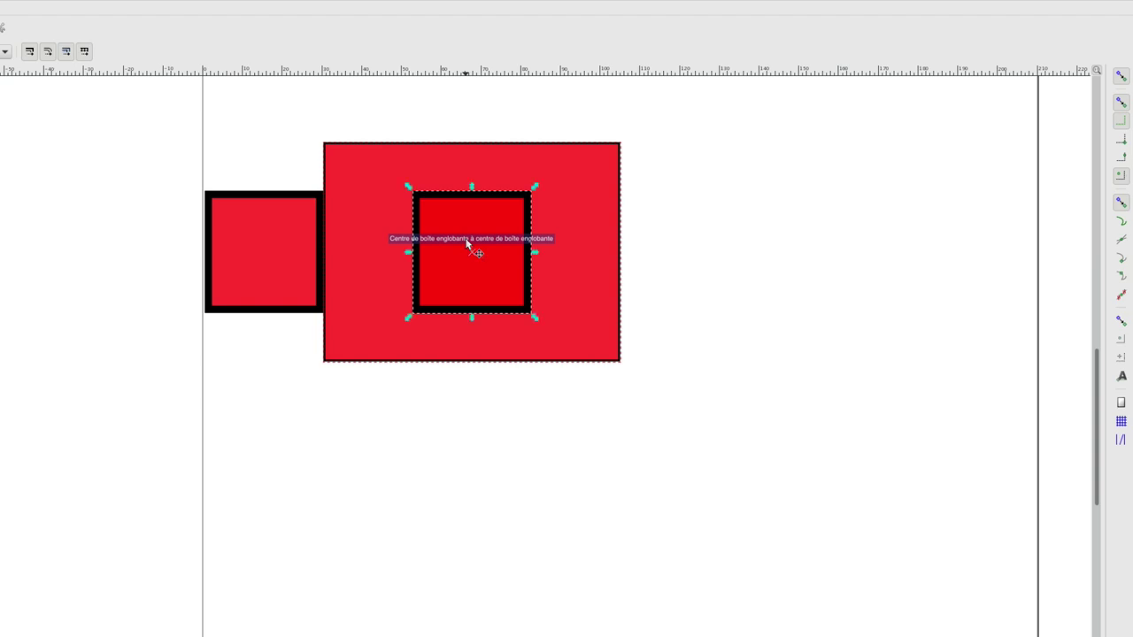
left_click(644, 240)
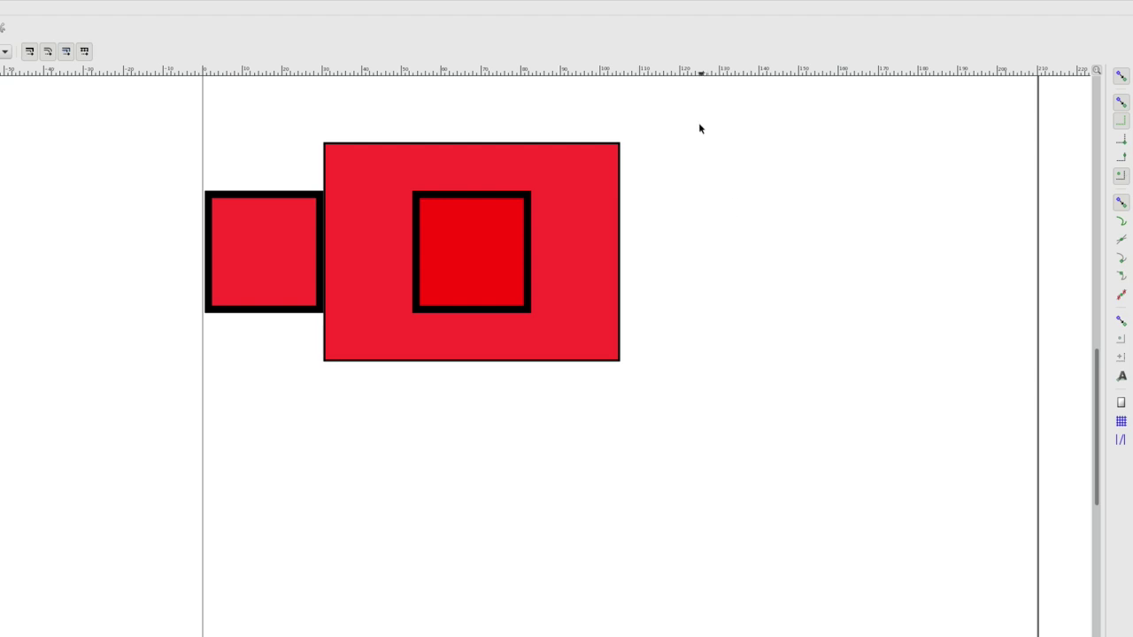
mouse_move(698, 121)
left_mouse_down()
mouse_move(213, 418)
mouse_move(184, 413)
left_mouse_up()
Step: Delete the three squares and draw a large open Bezier curve across the page
key("Delete")
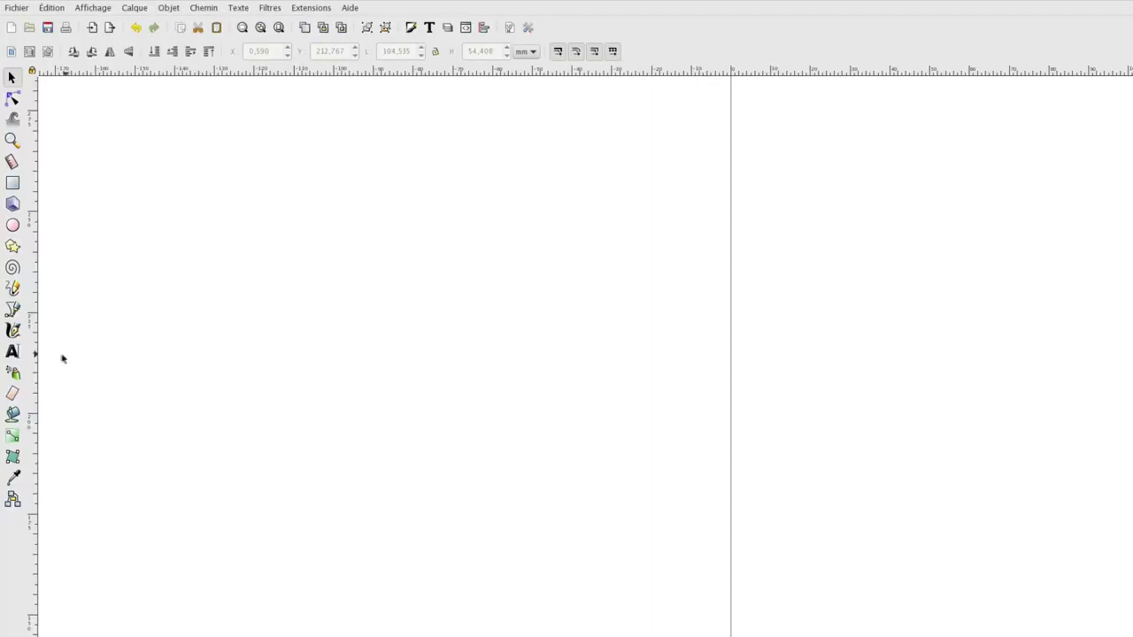
left_click(13, 310)
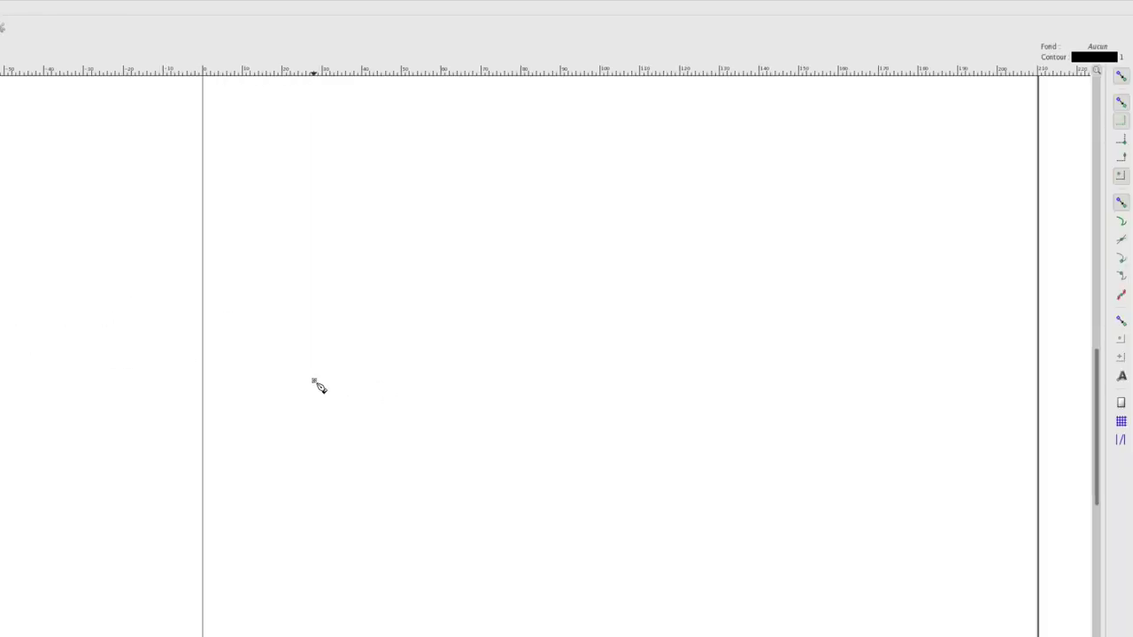
left_click(314, 380)
left_click_drag(631, 277, 724, 412)
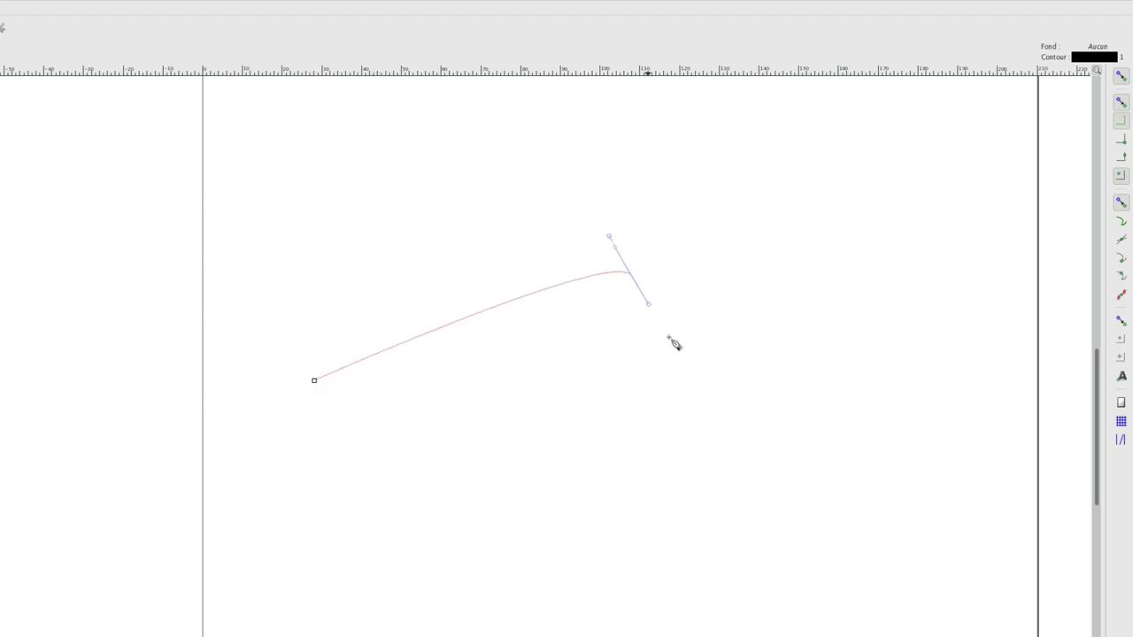
left_click(696, 515)
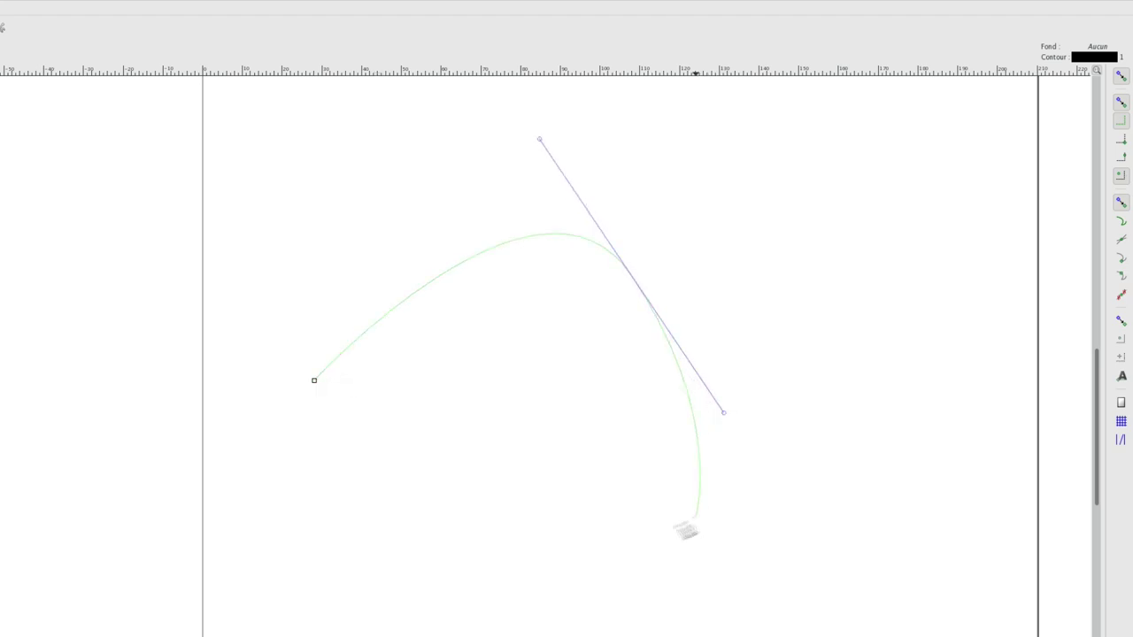
mouse_move(487, 564)
left_mouse_down()
mouse_move(416, 574)
mouse_move(317, 500)
left_mouse_up()
key("Return")
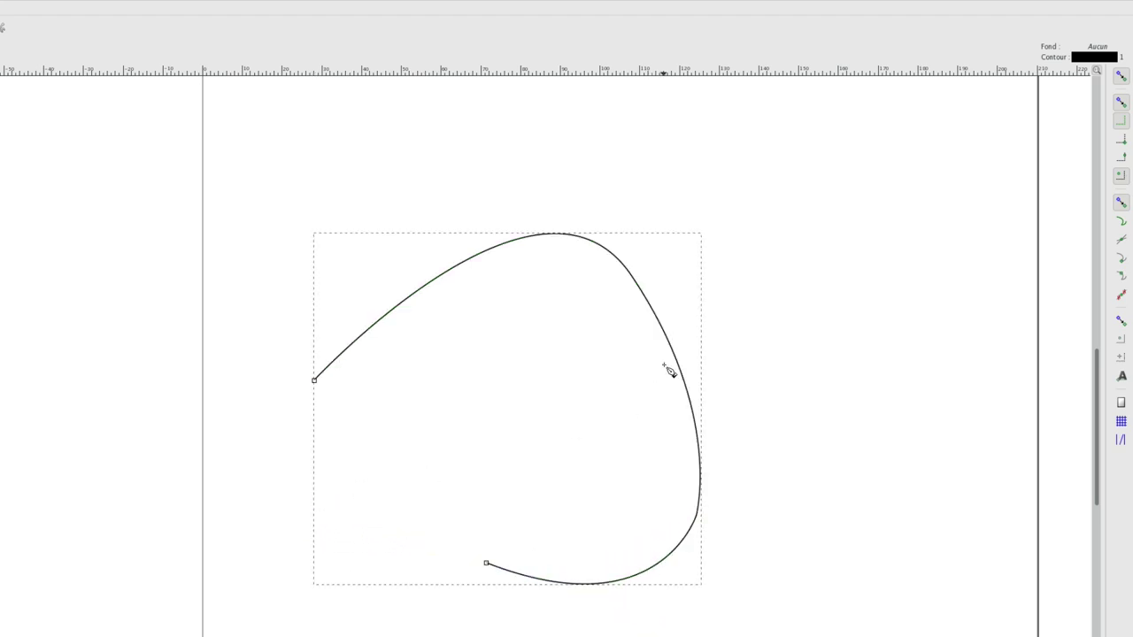
key("Escape")
Step: With path snapping on, draw a straight line from lower left ending exactly on the curve
left_click(395, 499)
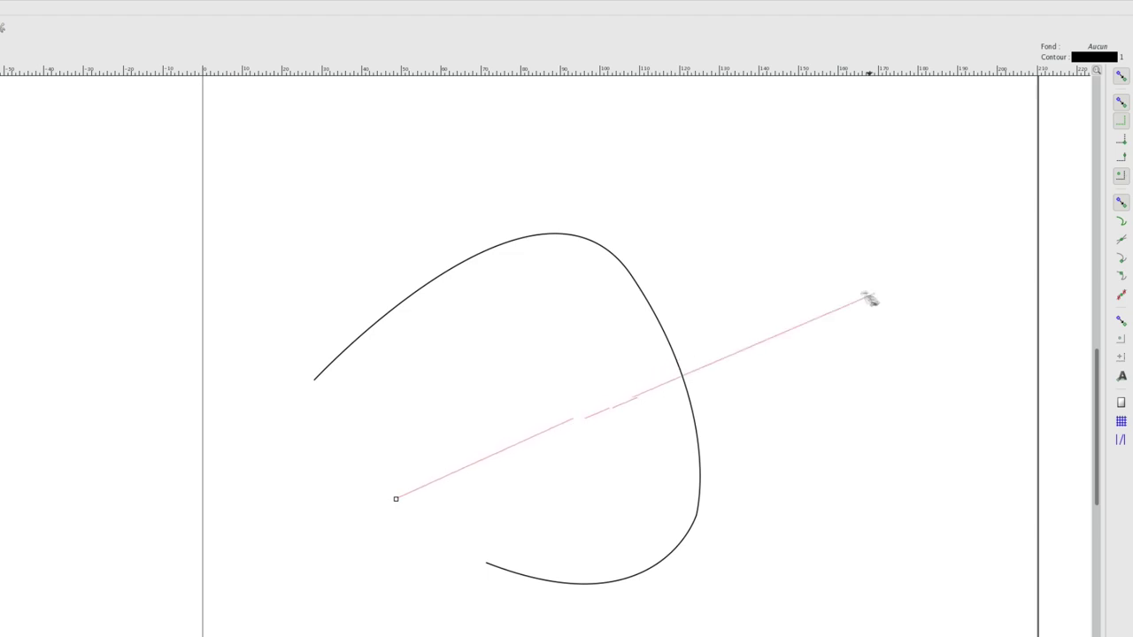
left_click(1120, 222)
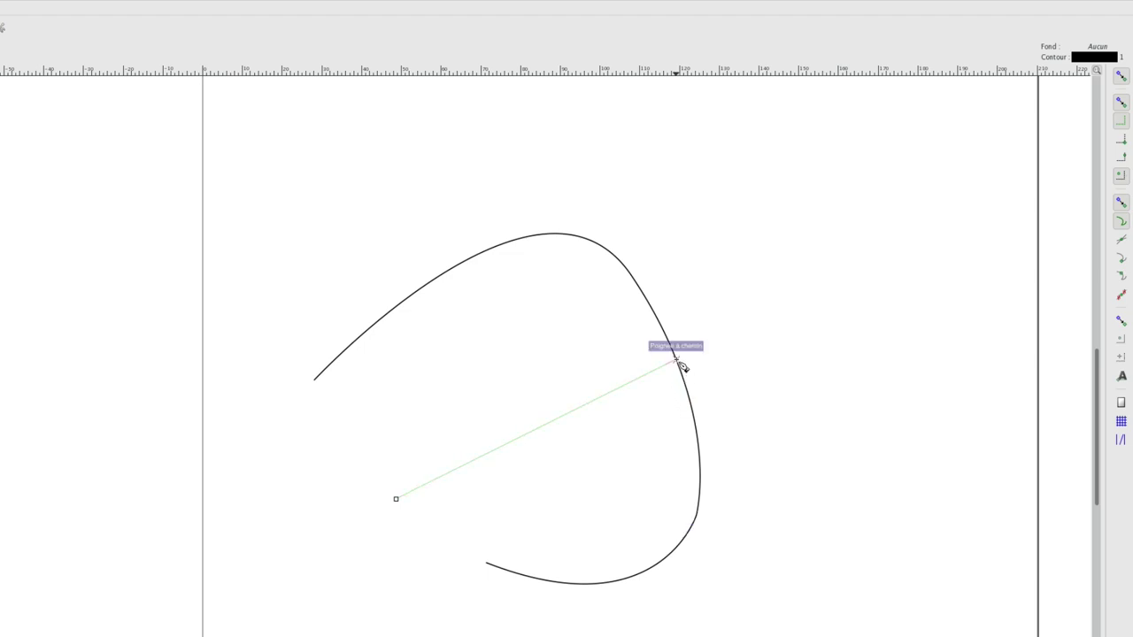
double_click(677, 361)
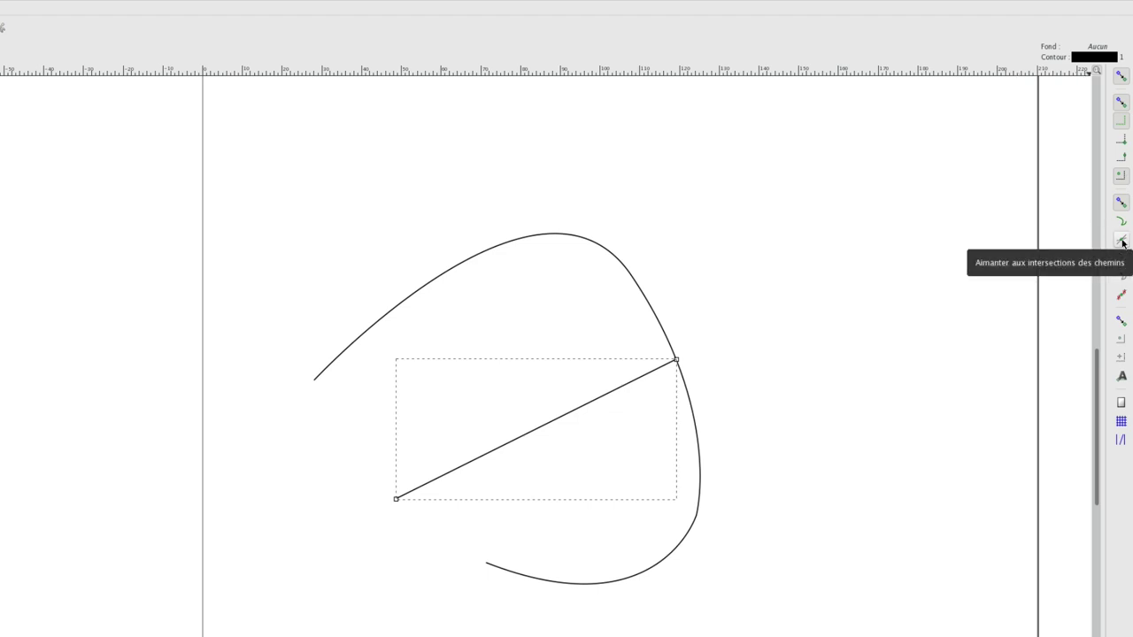
Step: Enable path-intersection snapping, draw a line crossing the first, and another ending at their intersection
left_click(1122, 242)
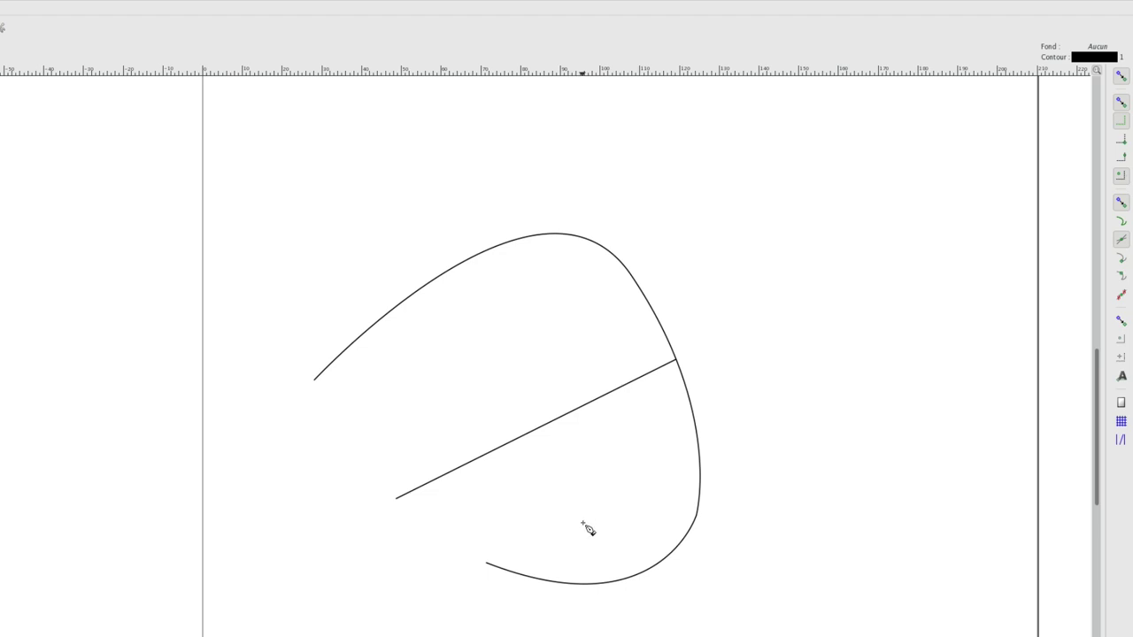
left_click(582, 522)
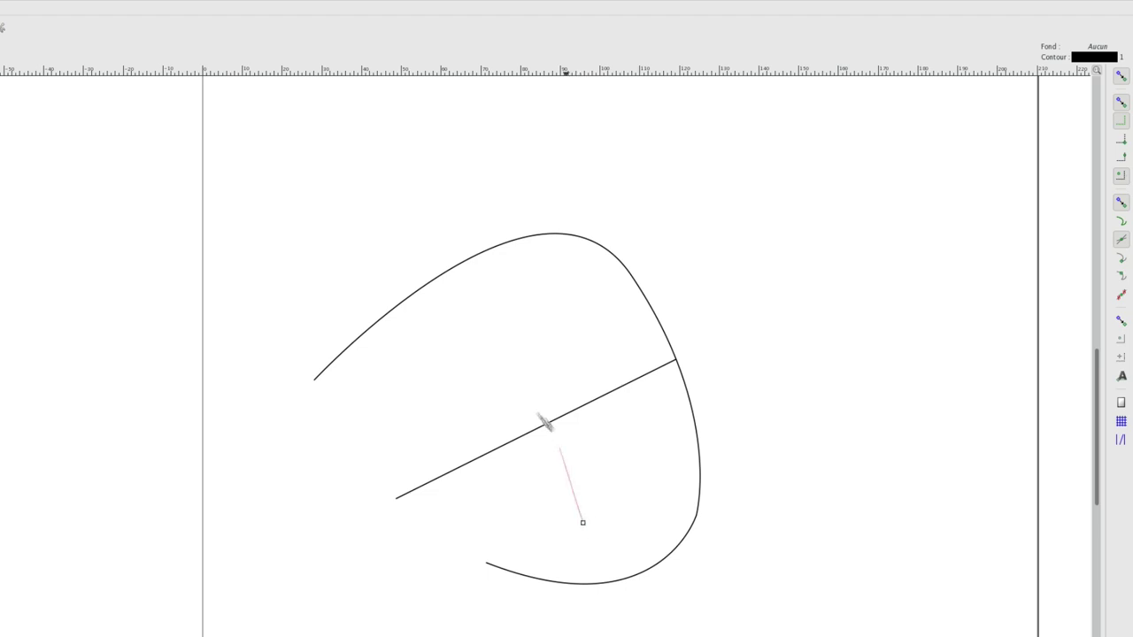
double_click(478, 334)
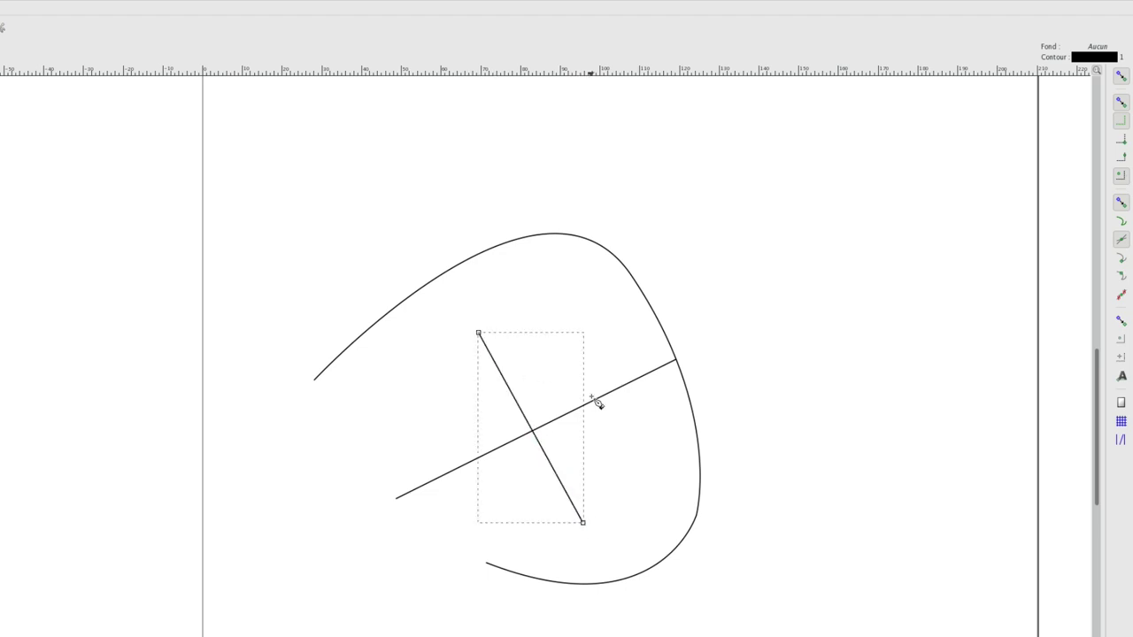
left_click(440, 546)
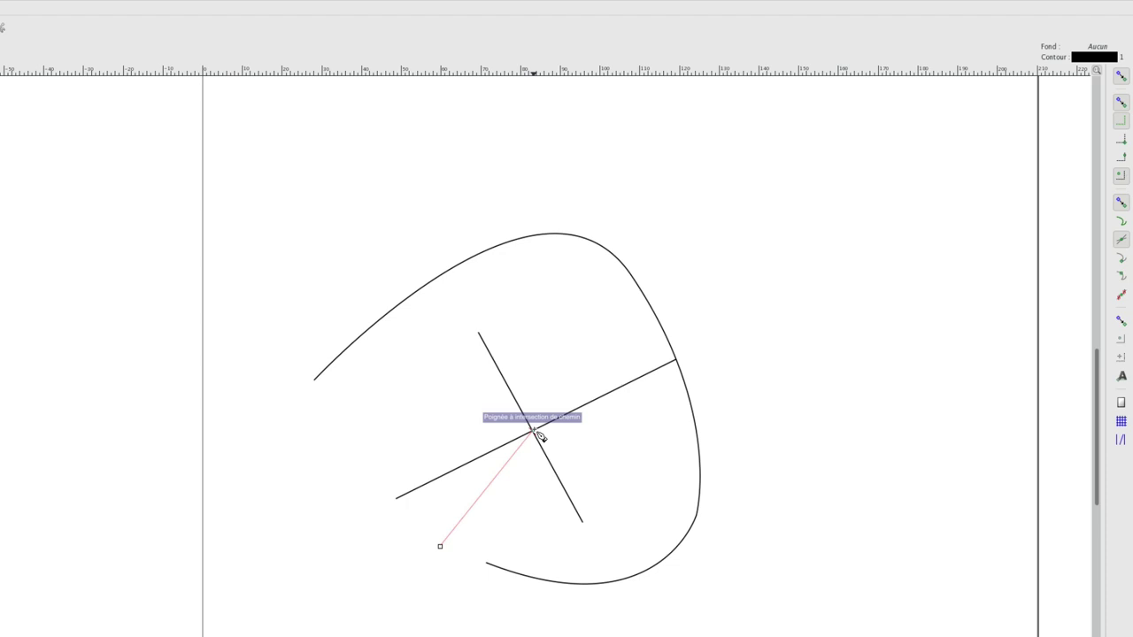
left_click(535, 433)
right_click(536, 433)
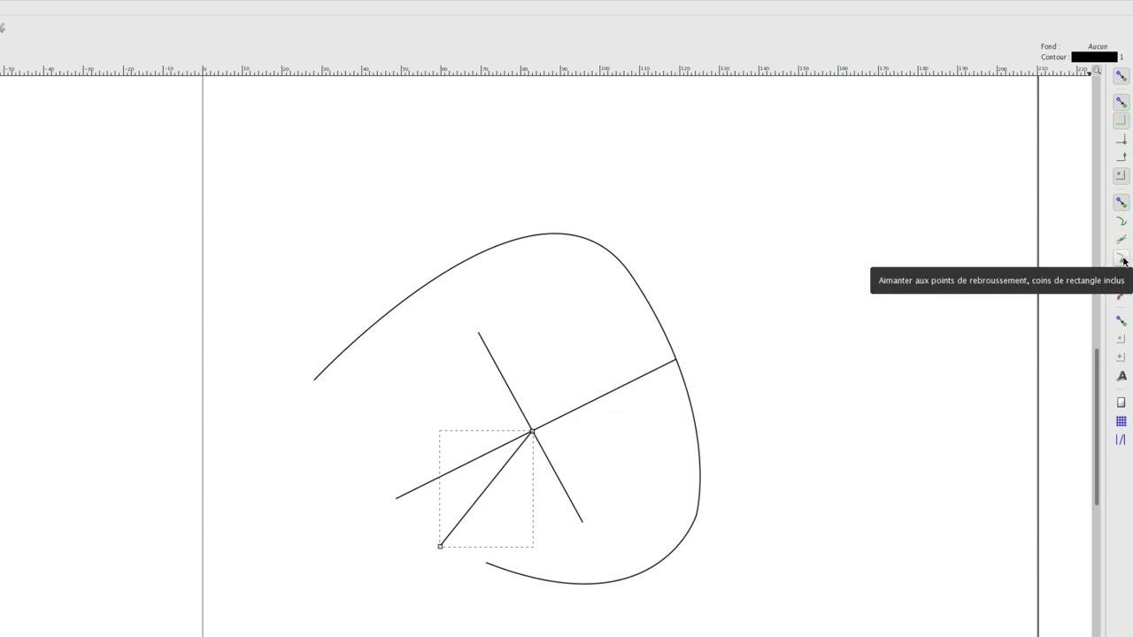
Step: Turn on cusp-node snapping and start a line near the curve's bottom, then cancel it
left_click(1122, 258)
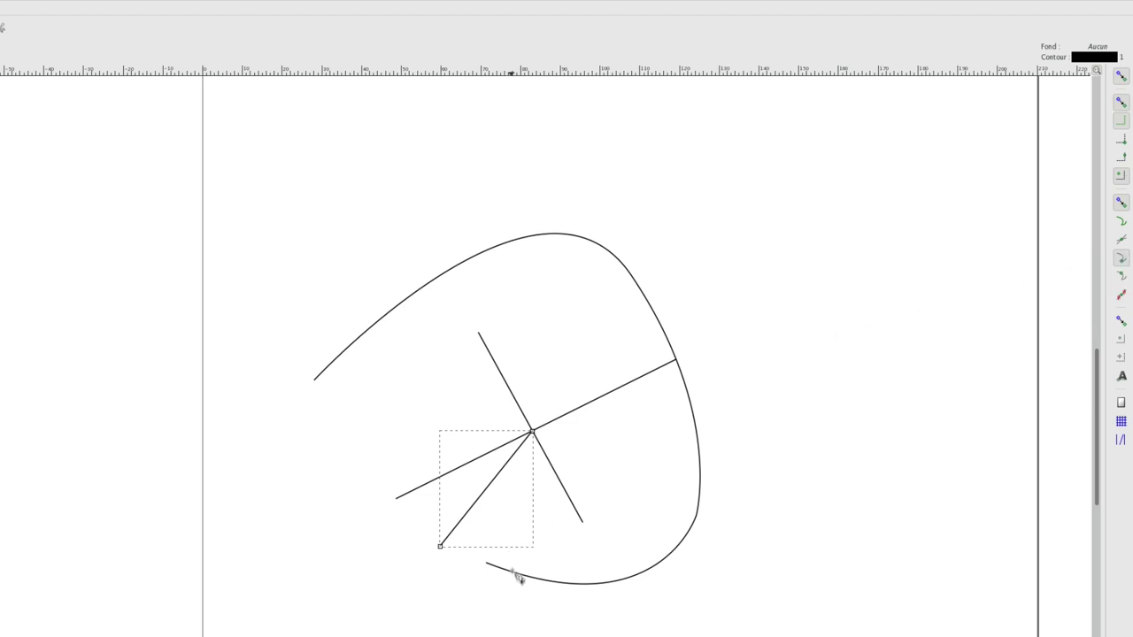
left_click(533, 626)
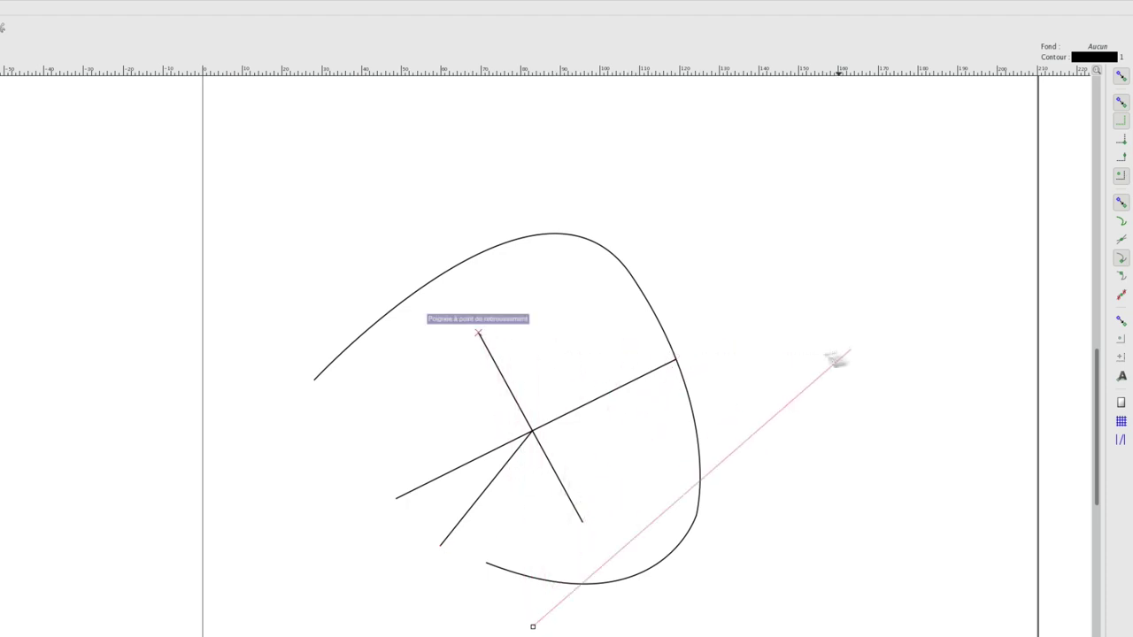
key("Escape")
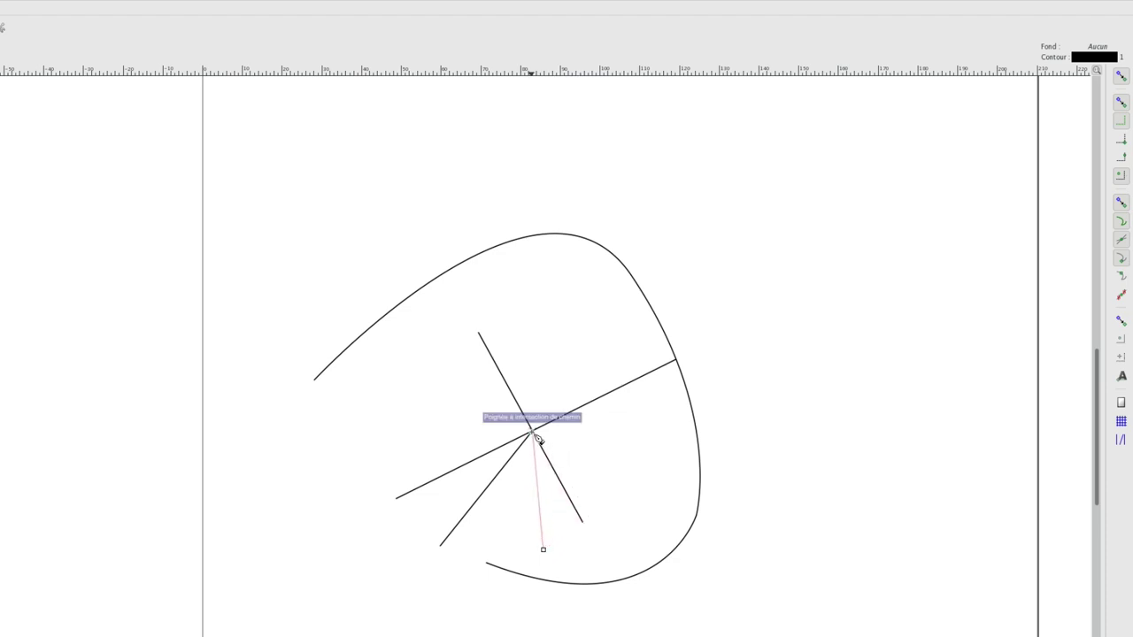
key("Escape")
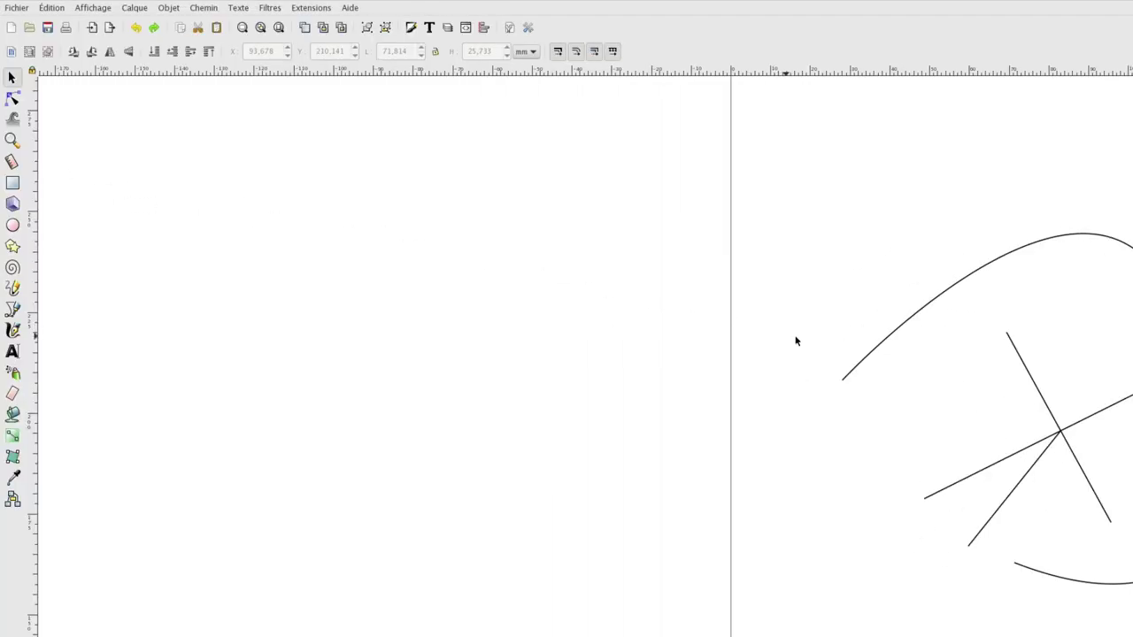
Step: Draw a straight line across the upper right of the curve
left_click(12, 309)
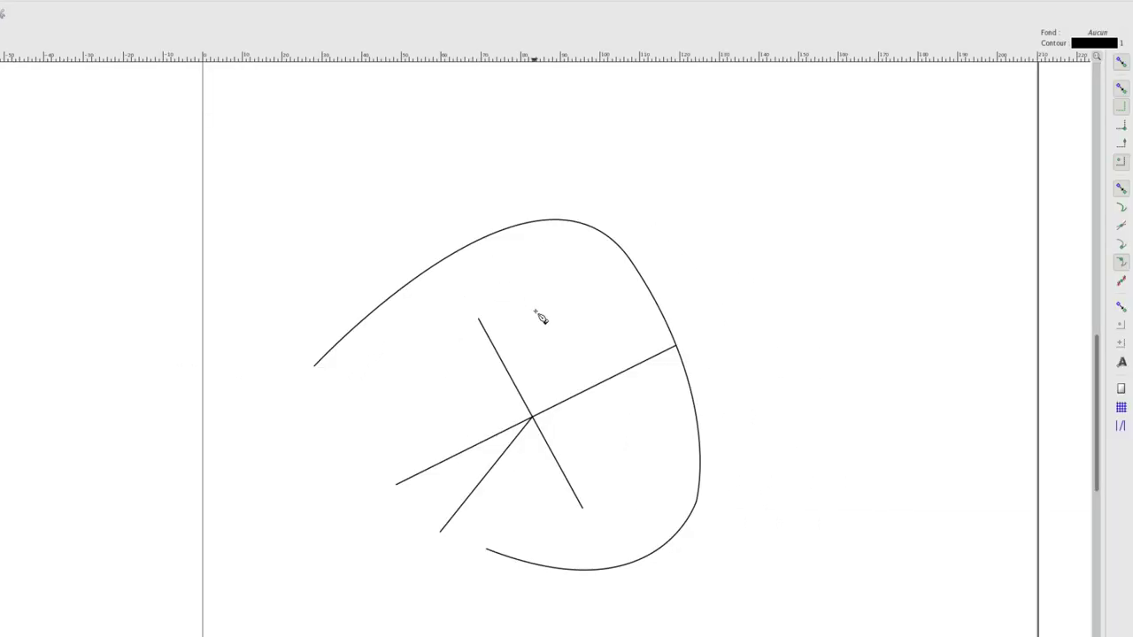
left_click(536, 311)
left_click(809, 254)
key("Return")
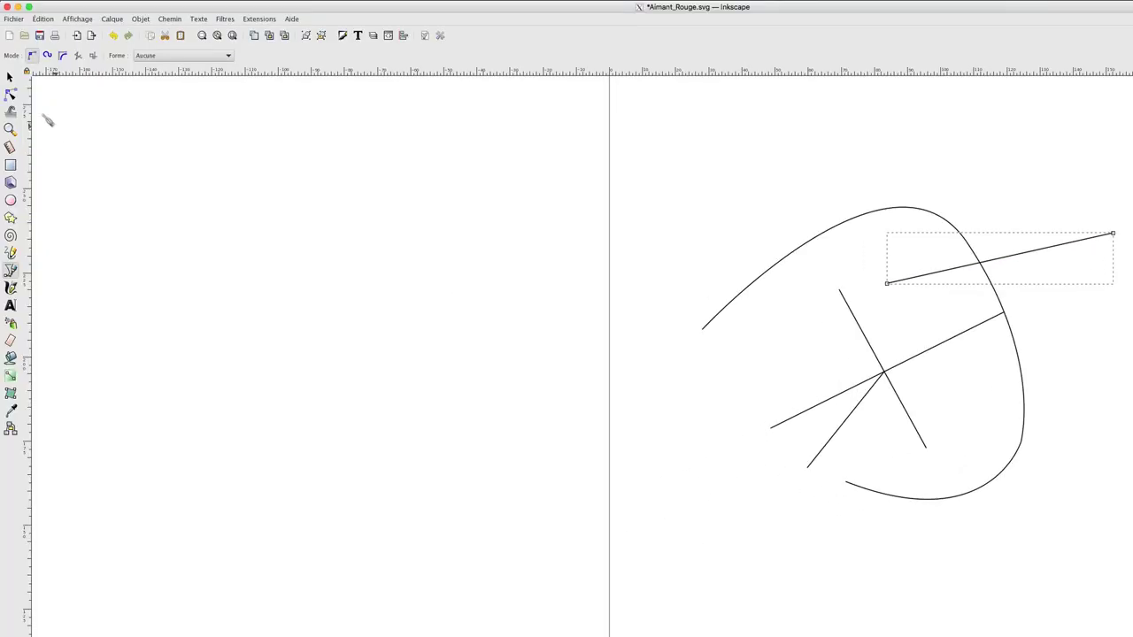
Step: Raise the new line's middle node and make it smooth to form an arch
left_click(10, 93)
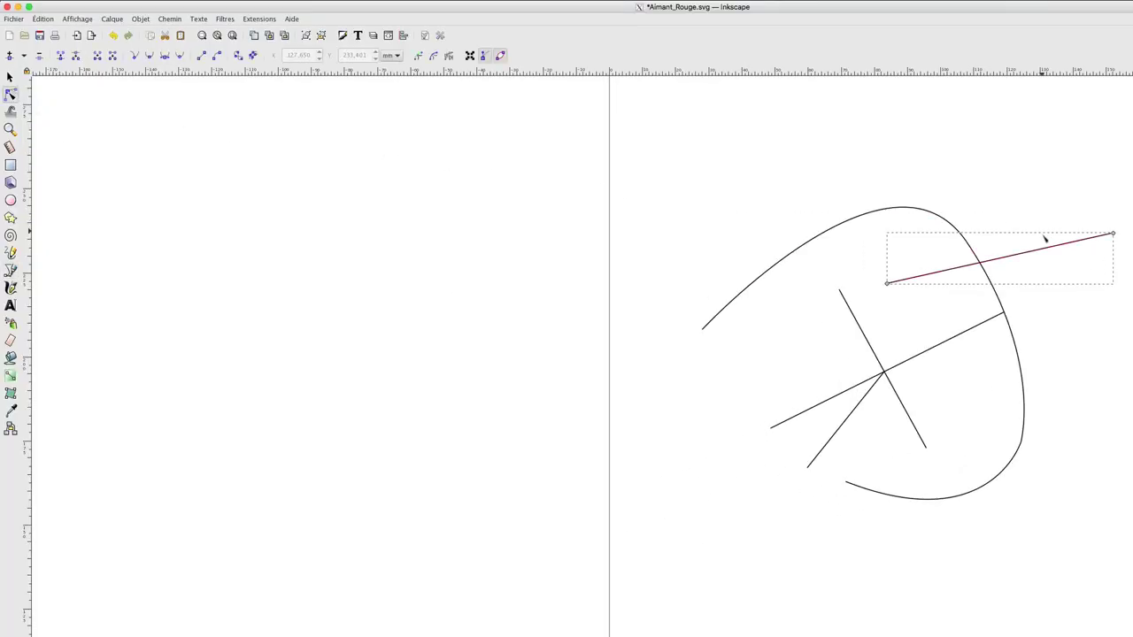
left_click(1004, 258)
left_click_drag(1005, 259, 993, 222)
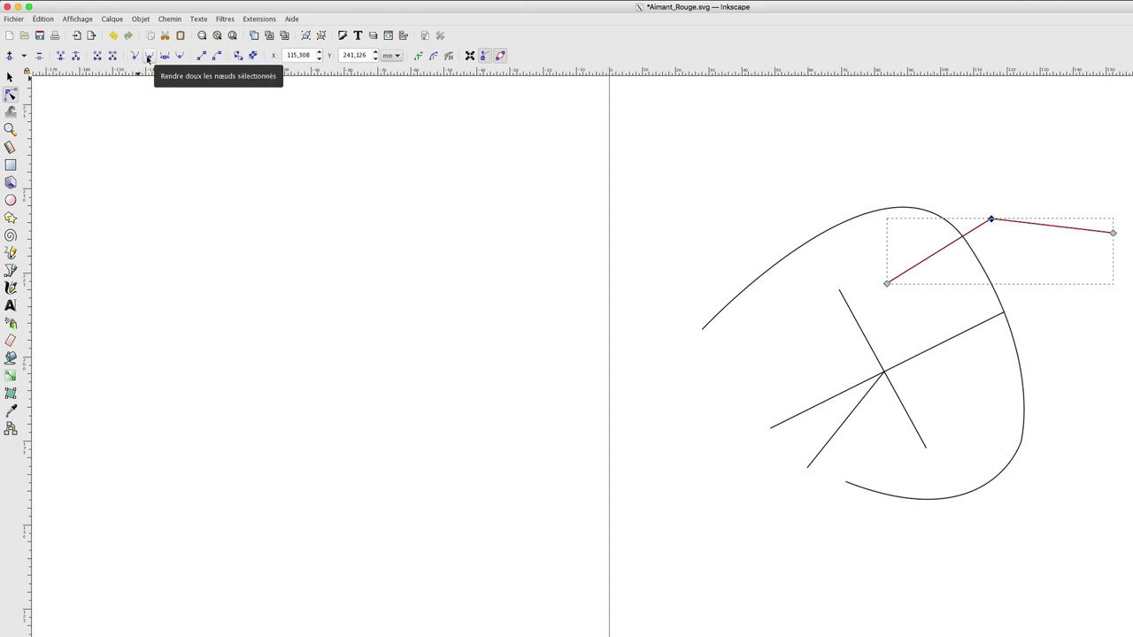
left_click(149, 57)
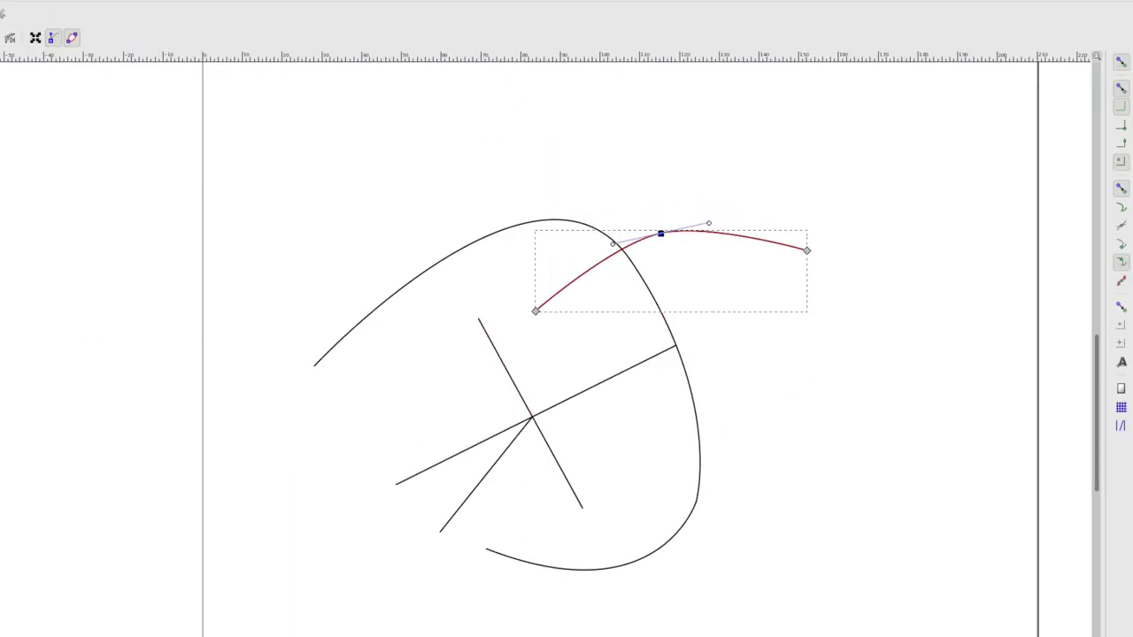
Step: Draw a line from the lower right ending snapped on the arch's smooth node
key("b")
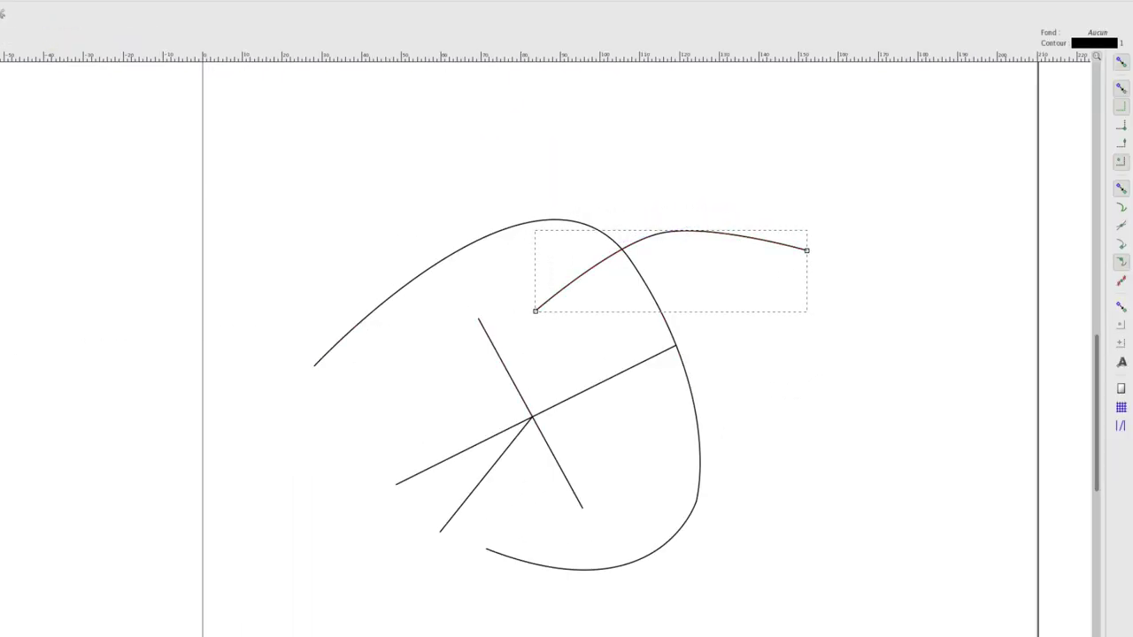
left_click(771, 416)
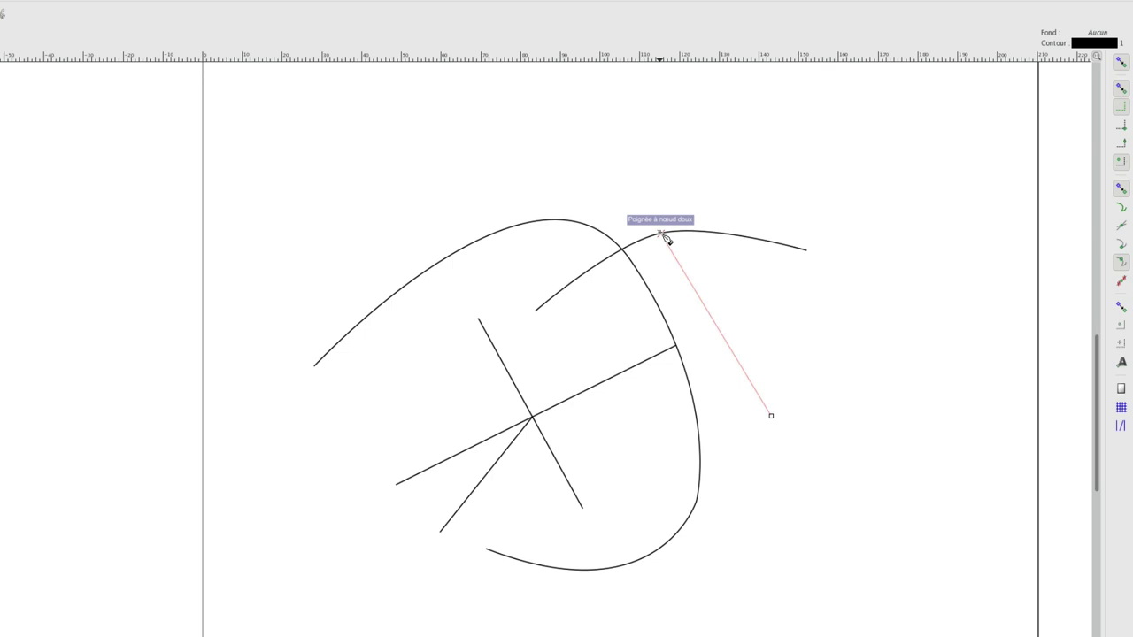
left_click(664, 237)
right_click(664, 237)
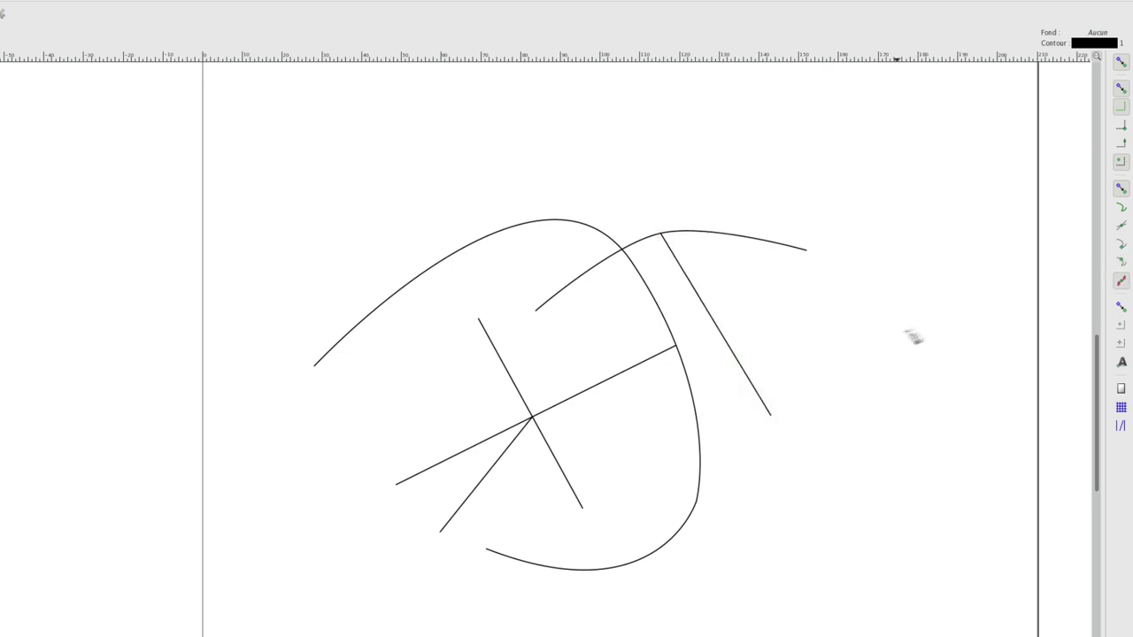
Step: Enable segment-midpoint snapping and draw a line from the far right ending at that line's midpoint
left_click(1121, 282)
left_click(959, 303)
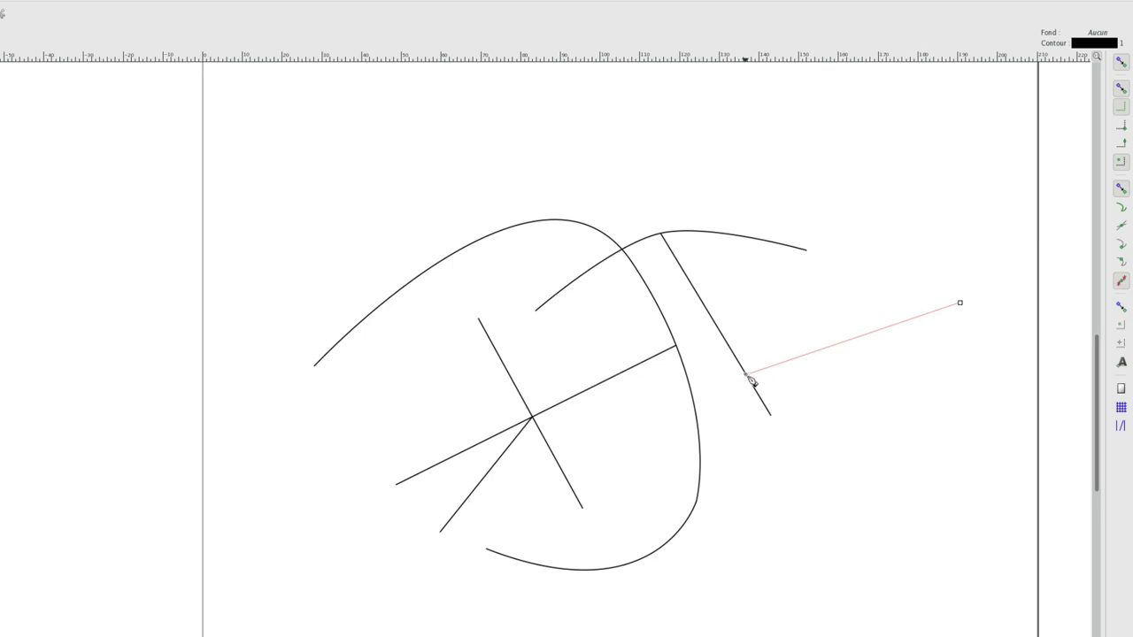
left_click(718, 325)
key("Return")
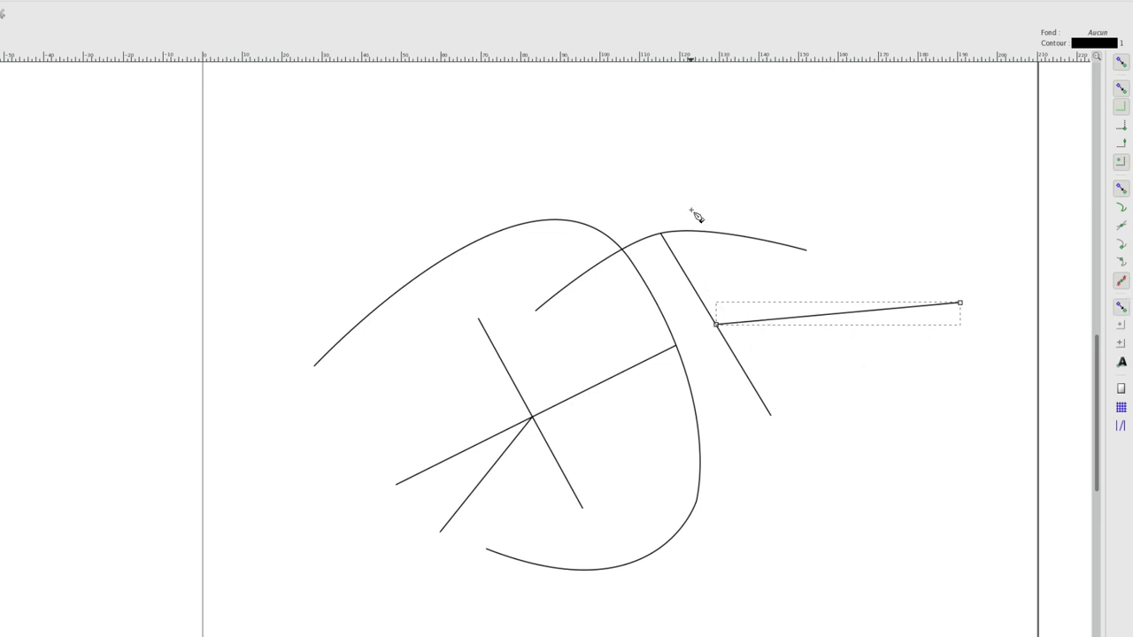
Step: Select and delete all the lines and curves on the page
key("s")
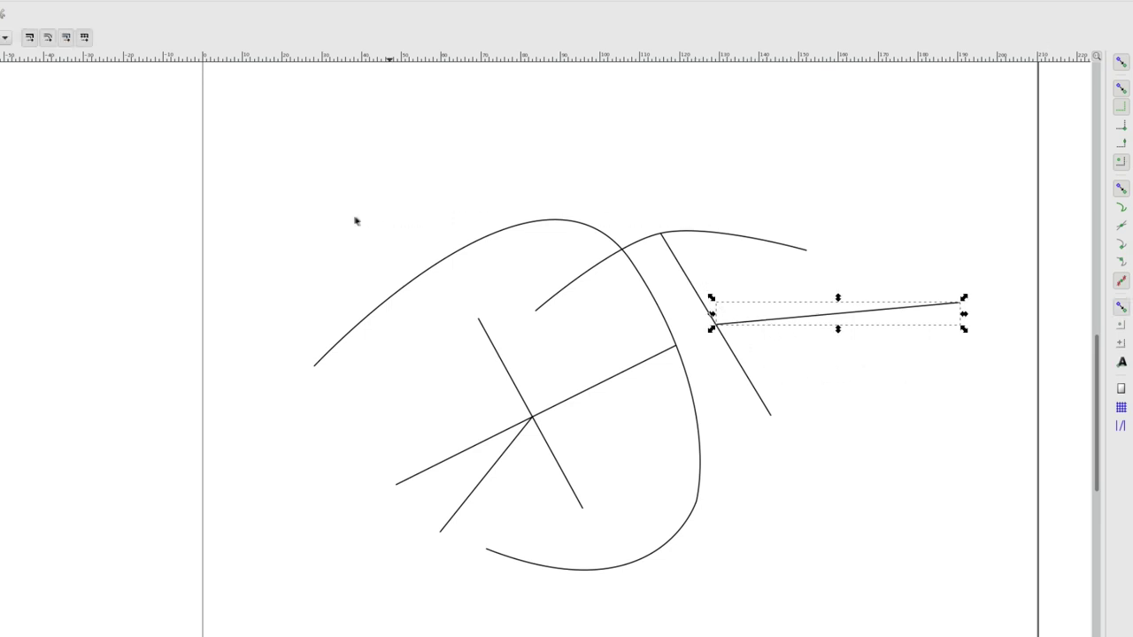
mouse_move(298, 178)
left_mouse_down()
mouse_move(820, 636)
mouse_move(991, 636)
left_mouse_up()
key("Delete")
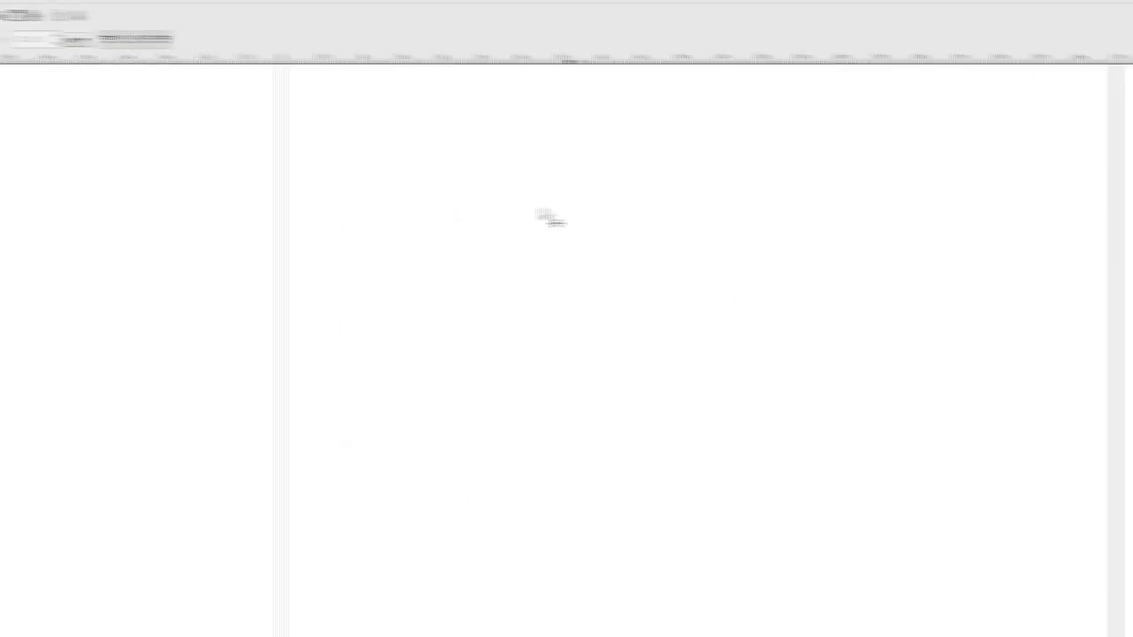
Step: Draw a red circle with the Ellipse tool and enable snapping to object centres
left_click(20, 228)
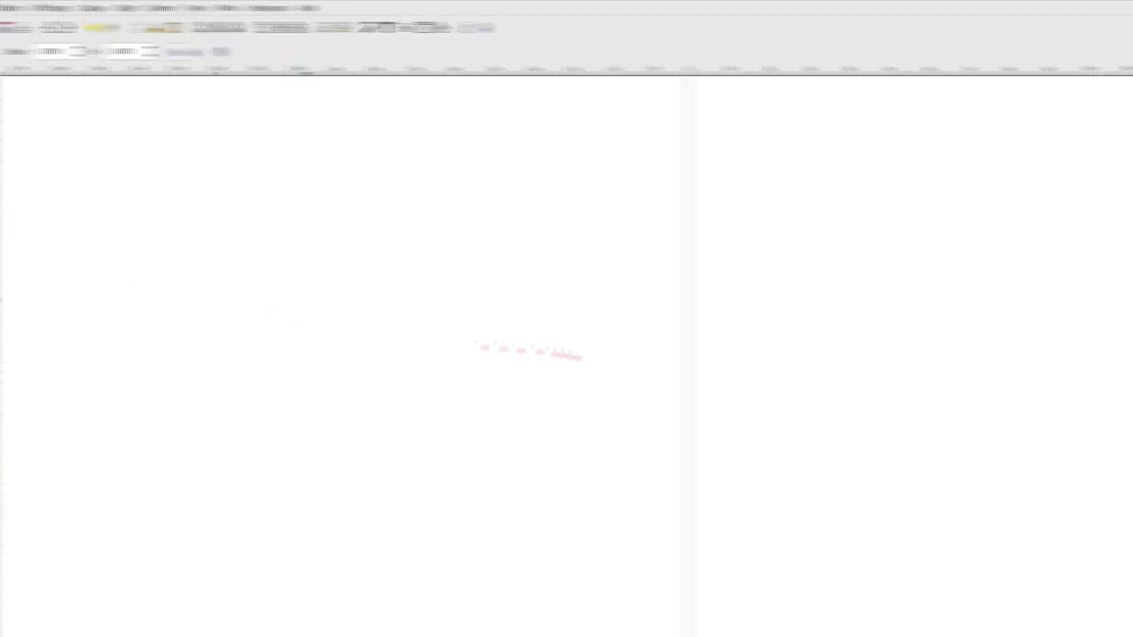
mouse_move(529, 330)
left_mouse_down()
mouse_move(579, 403)
mouse_move(608, 406)
left_mouse_up()
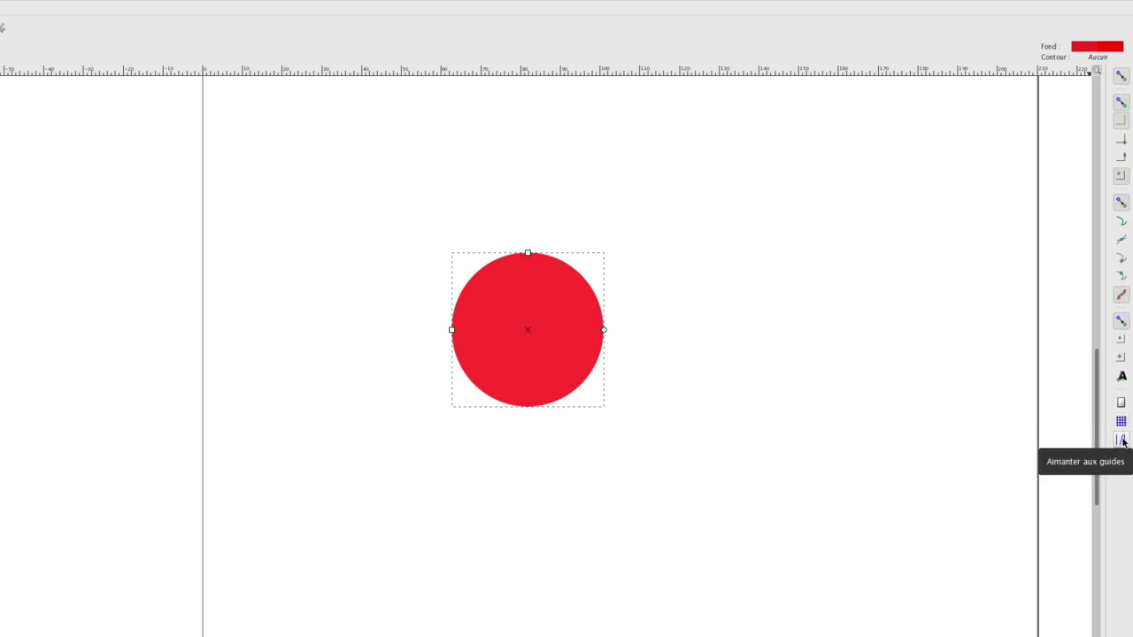
left_click(1120, 341)
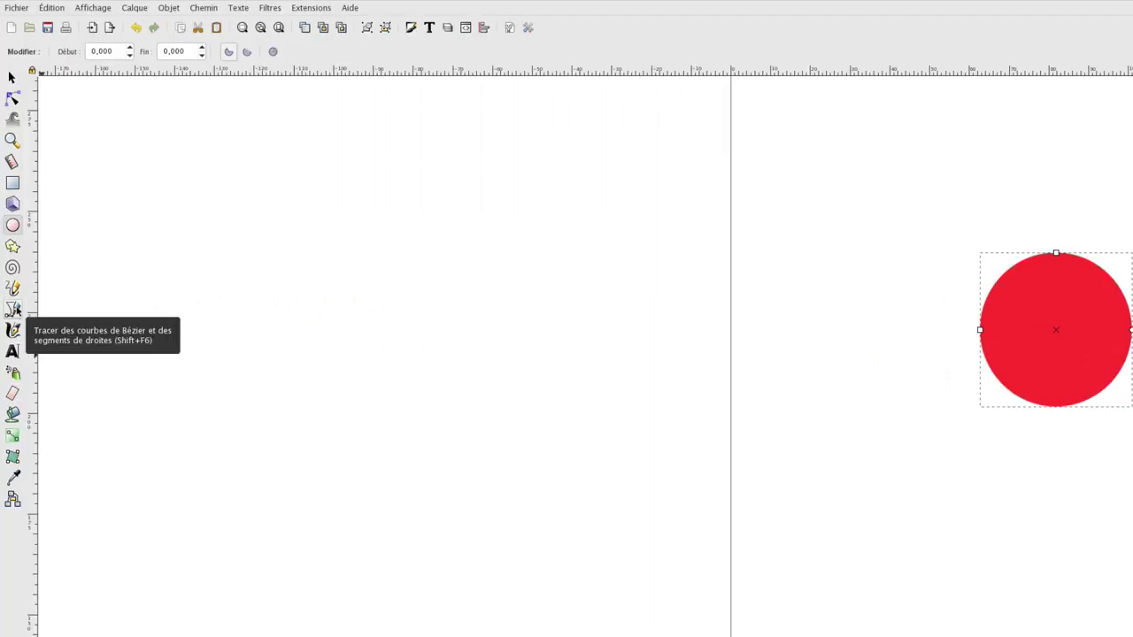
Step: Draw a straight Bezier line from below-right of the circle, ending snapped on the circle's centre
left_click(13, 309)
left_click(722, 486)
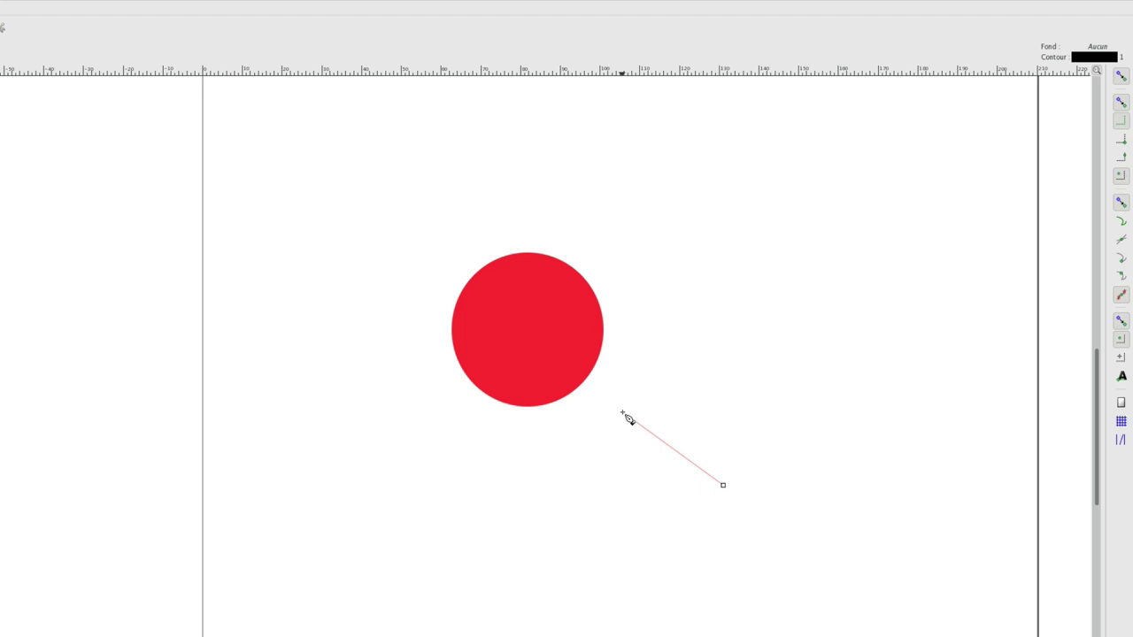
left_click(528, 333)
key("Return")
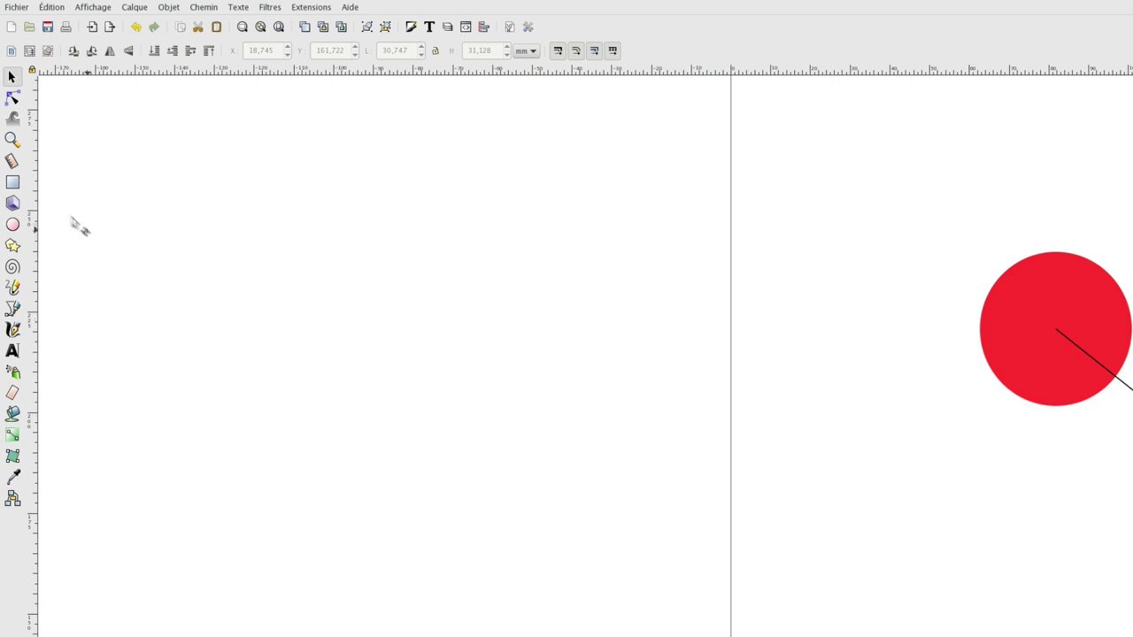
Step: Draw a red 37.538 × 26.947 mm rectangle below-left of the circle and tilt it slightly about its centre
left_click(12, 182)
left_click_drag(877, 479, 1023, 584)
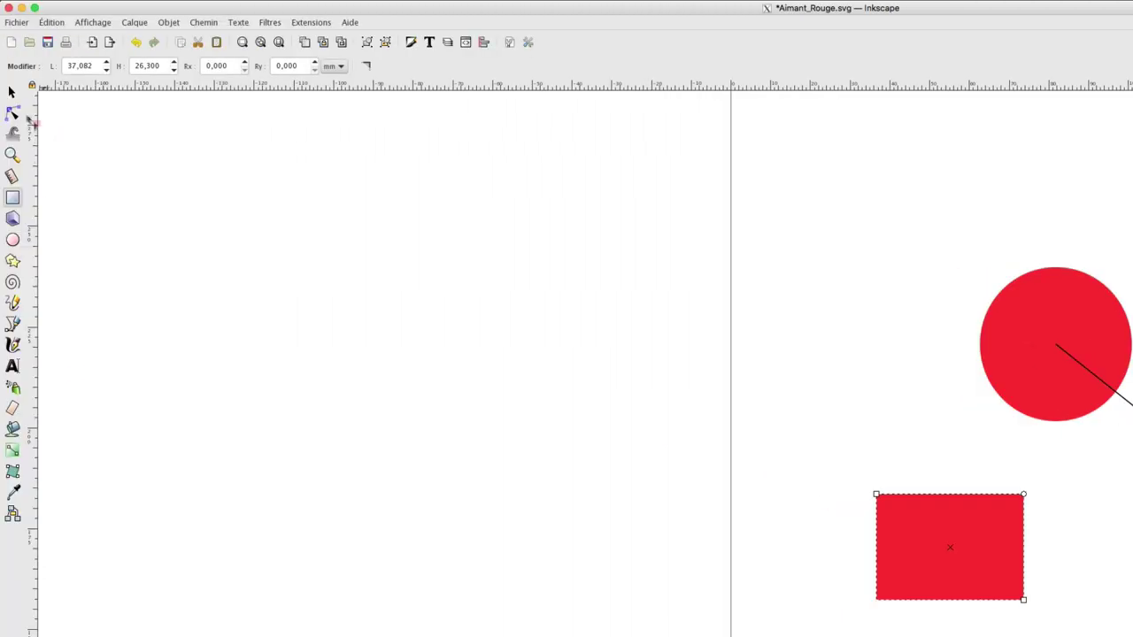
key("s")
left_click(955, 527)
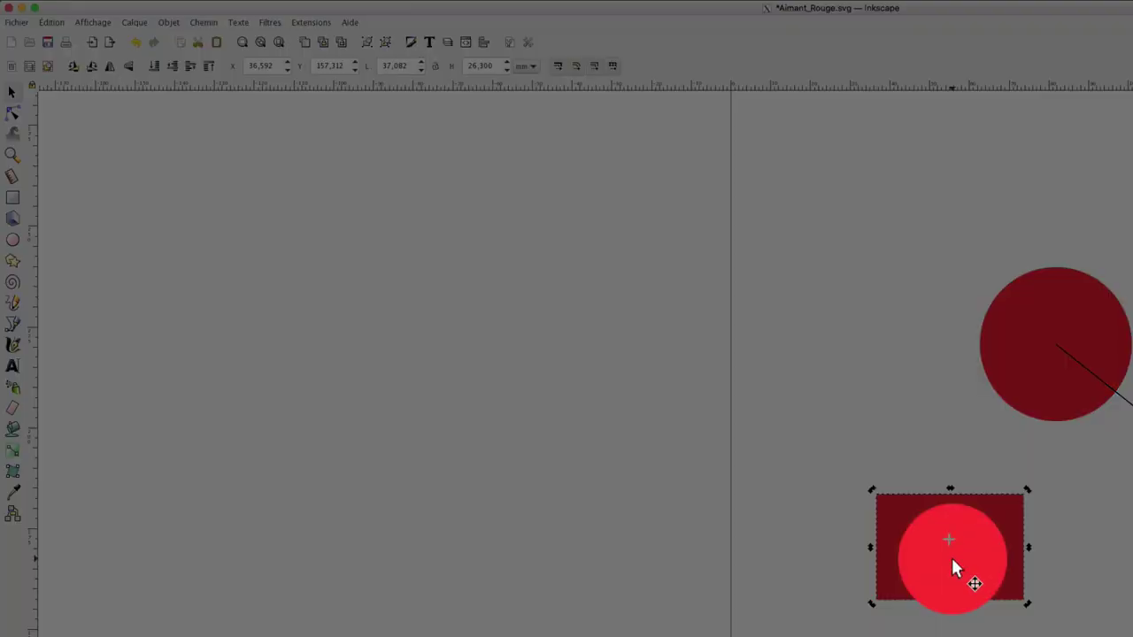
mouse_move(1027, 489)
left_mouse_down()
mouse_move(1035, 510)
mouse_move(1025, 492)
left_mouse_up()
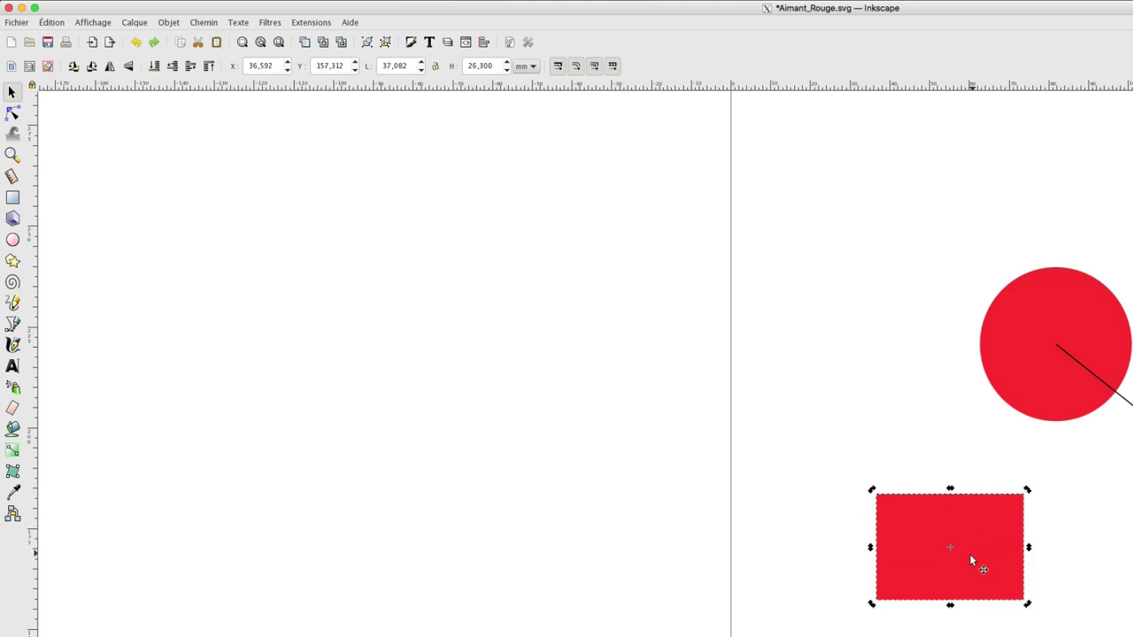
left_click_drag(953, 550, 949, 553)
left_click_drag(857, 597, 858, 599)
left_click(1028, 491)
mouse_move(1029, 494)
left_mouse_down()
mouse_move(1040, 626)
mouse_move(1036, 484)
left_mouse_up()
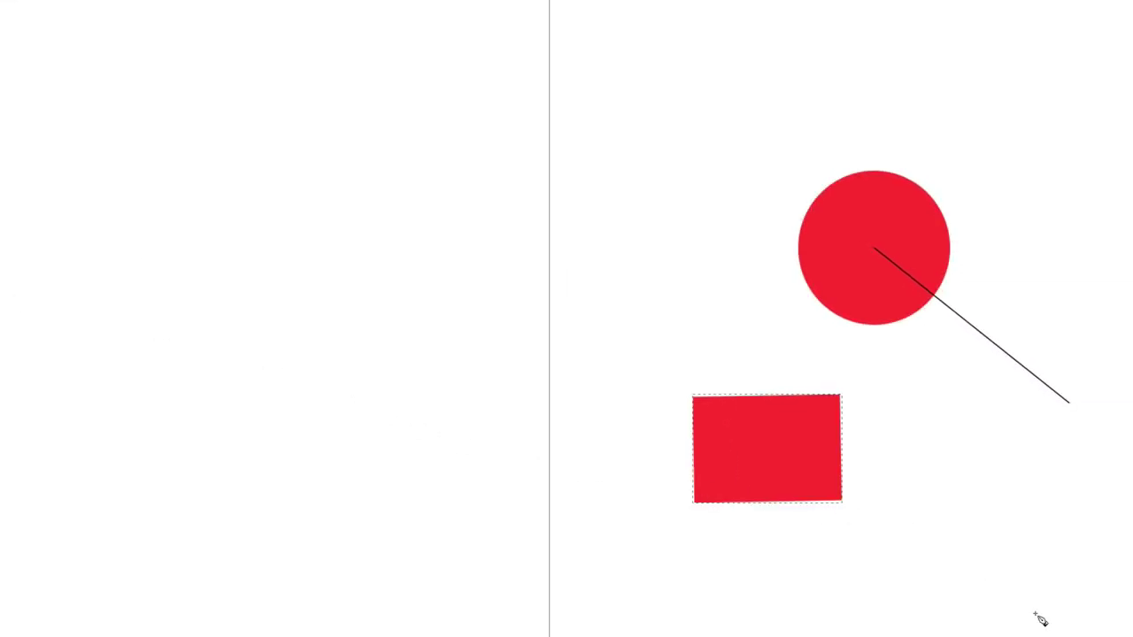
Step: End the black line snapped on the rectangle's bottom-left corner, finish it, and deselect it
left_click(676, 500)
key("Return")
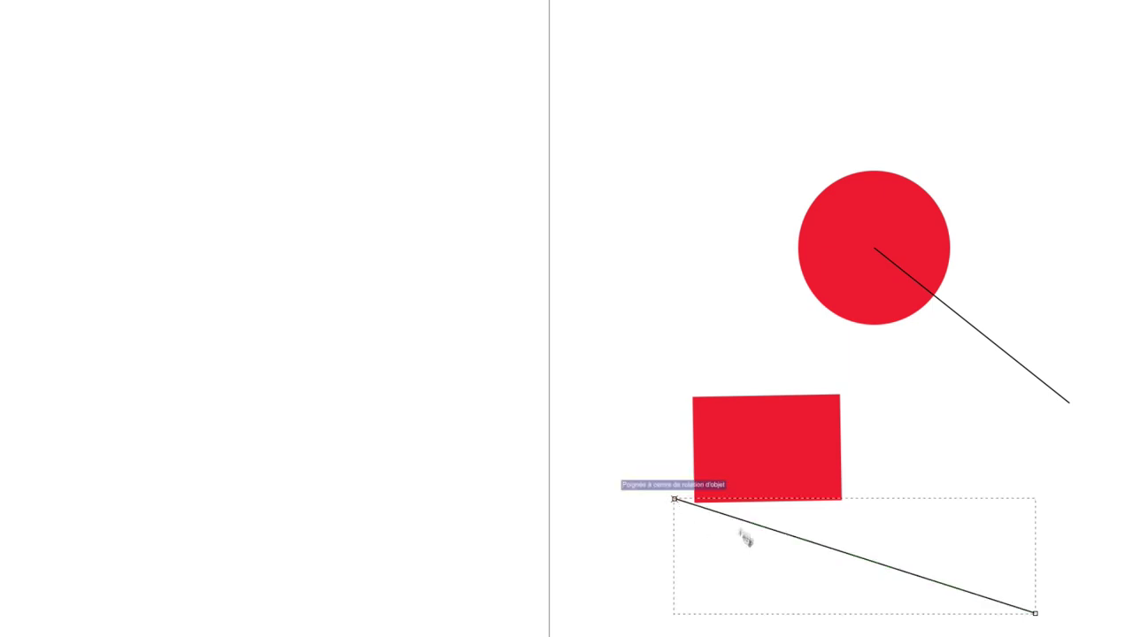
key("Escape")
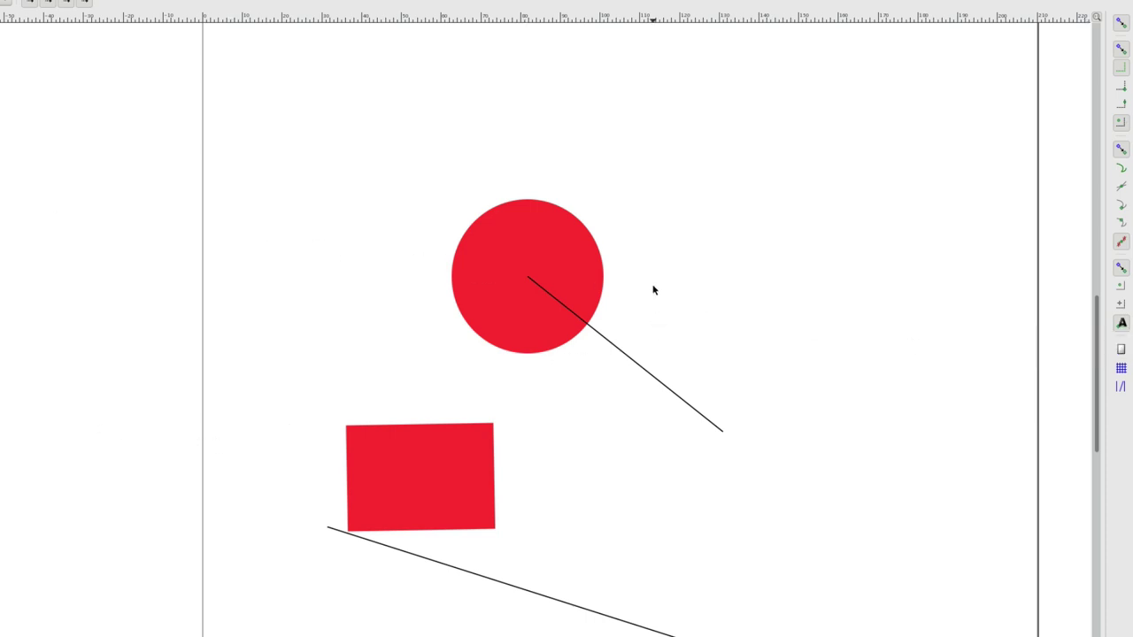
Step: Add the text 'Vive Inkscape' to the right of the circle
key("t")
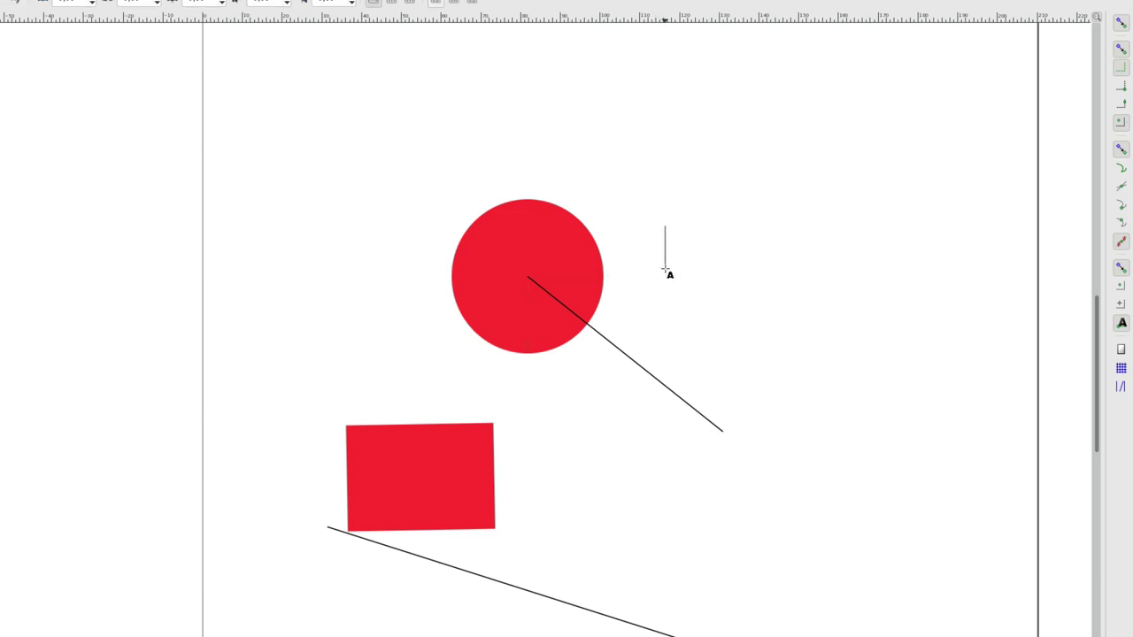
left_click(666, 269)
type("Vive ")
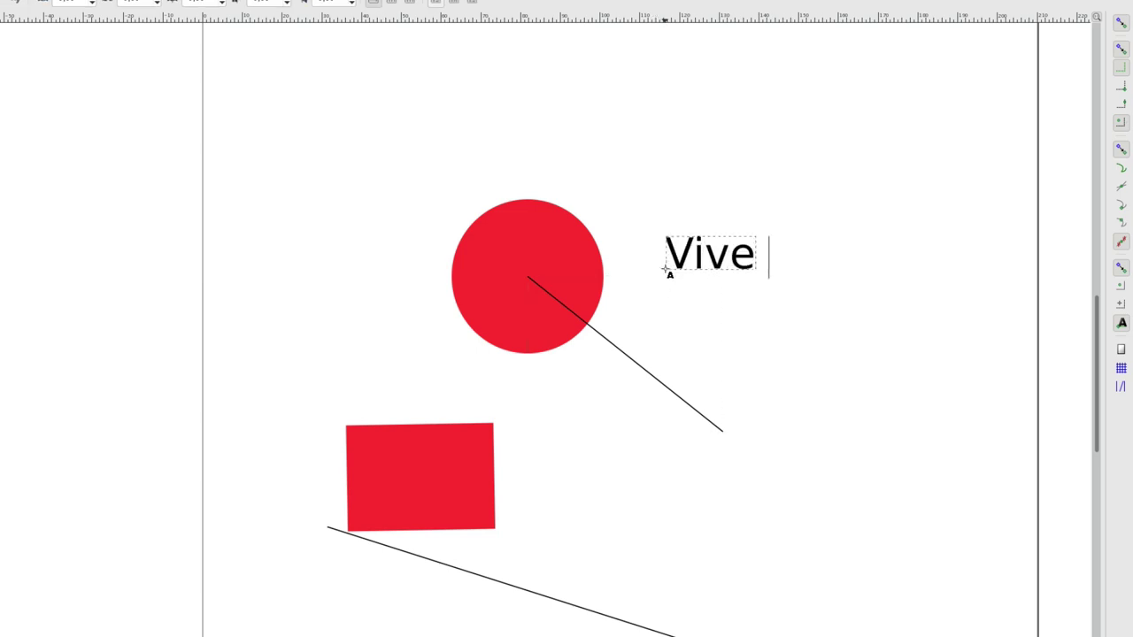
type("Inksca")
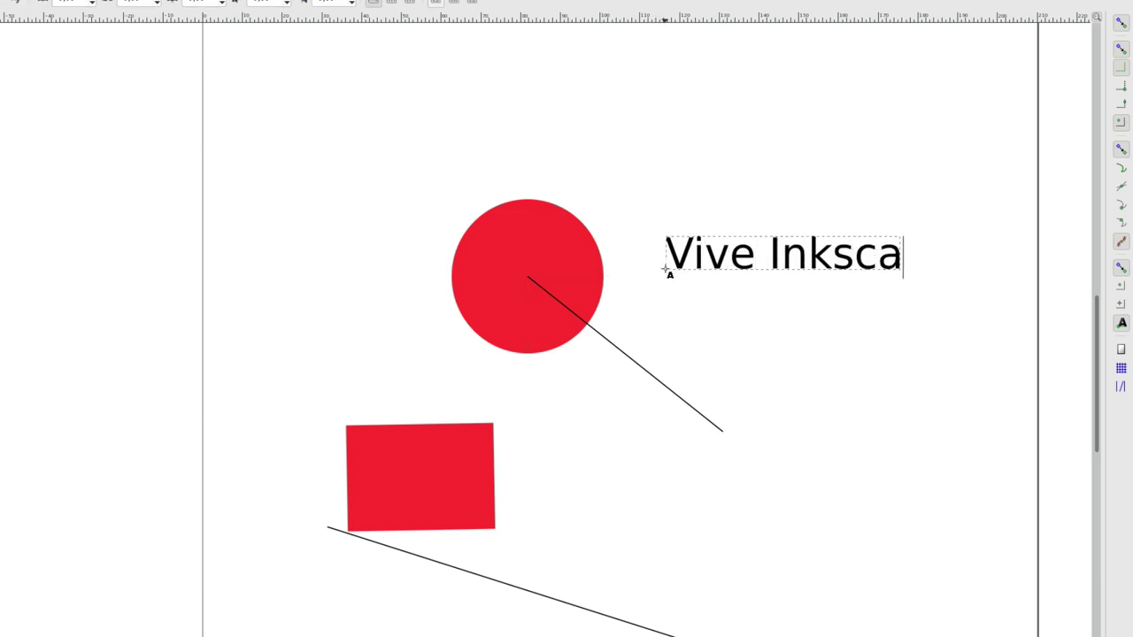
type("pe")
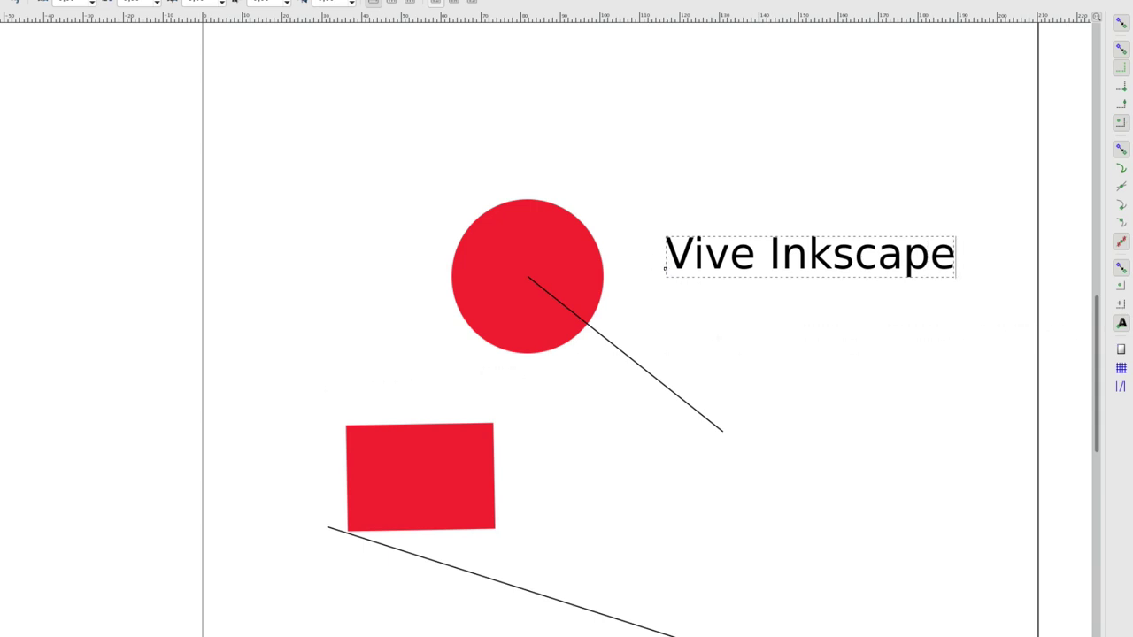
Step: Draw a 40.062 × 48.033 mm line from below the text up to snap onto its baseline
key("shift+F6")
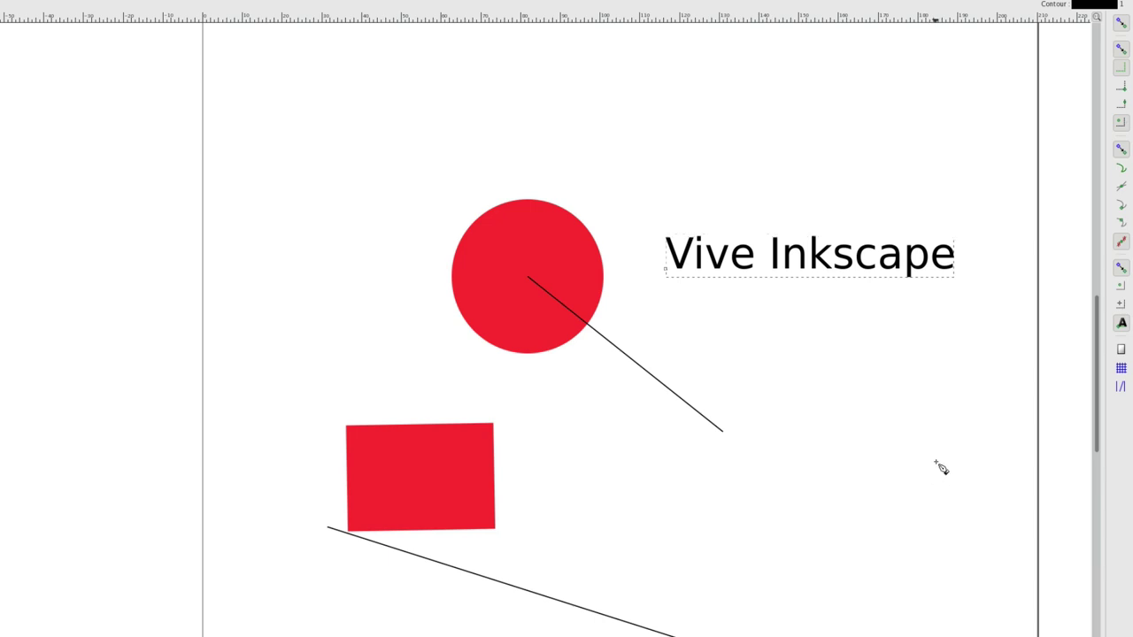
left_click(936, 462)
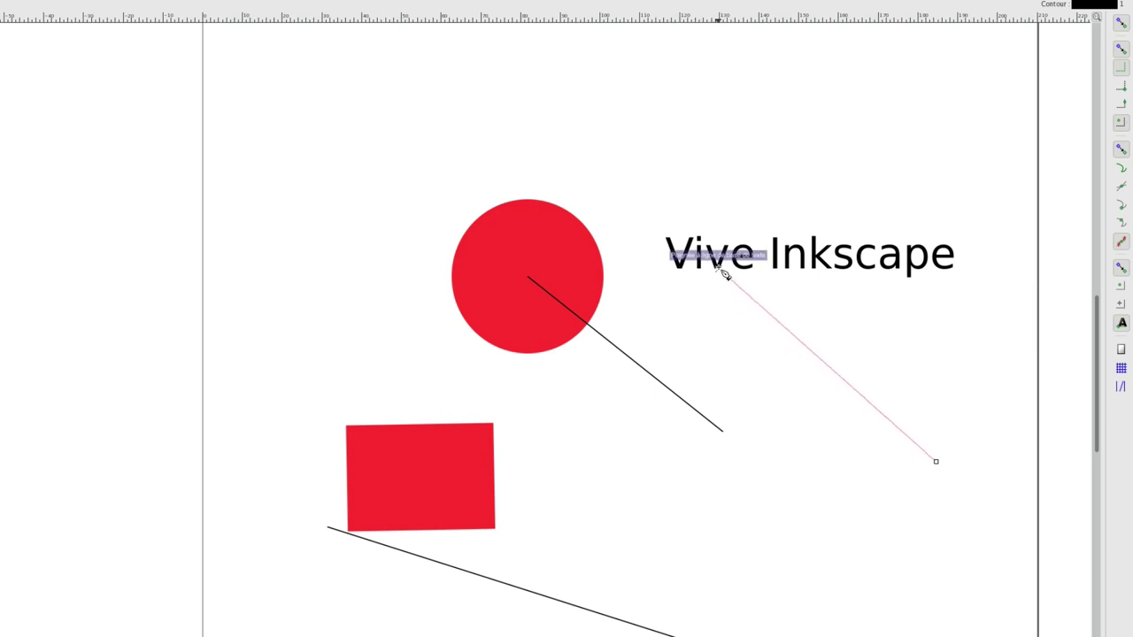
double_click(778, 267)
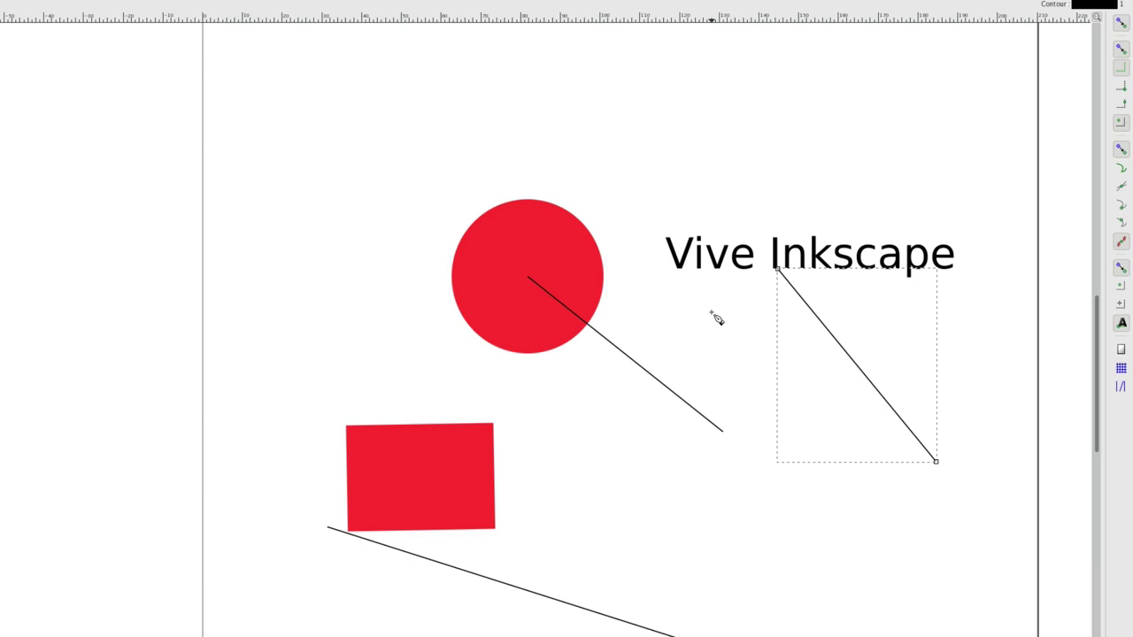
key("s")
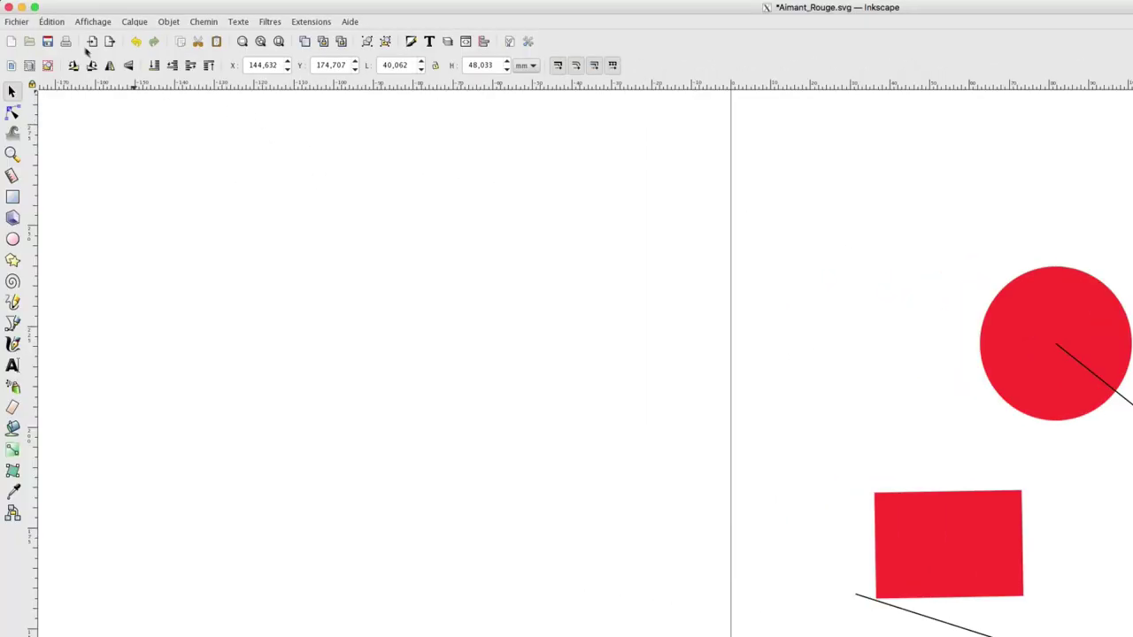
left_click(17, 22)
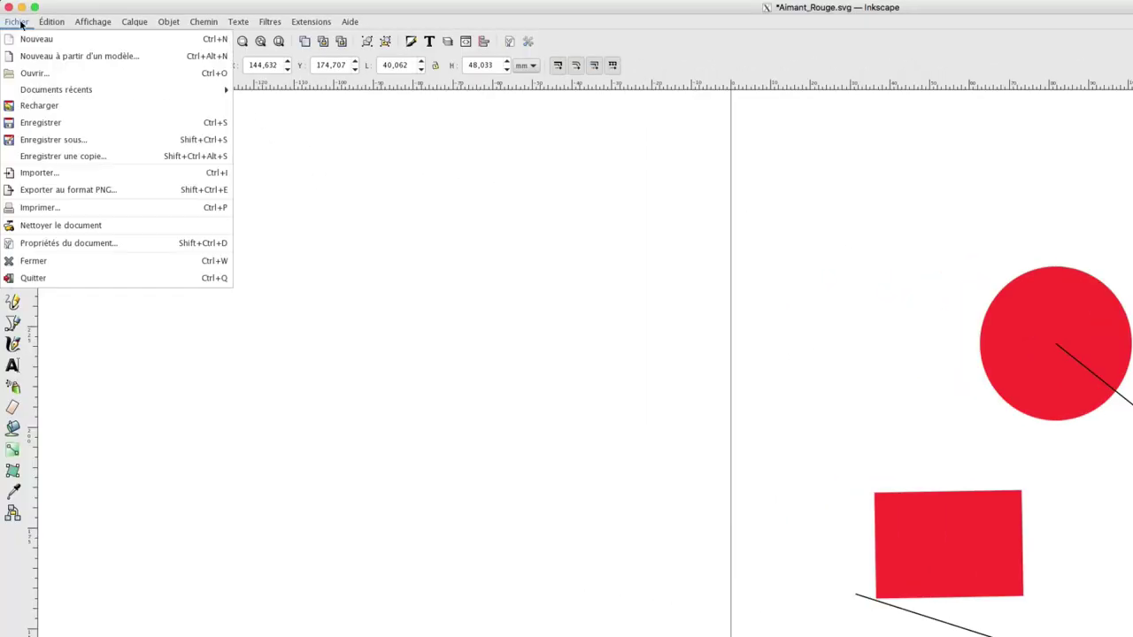
mouse_move(349, 21)
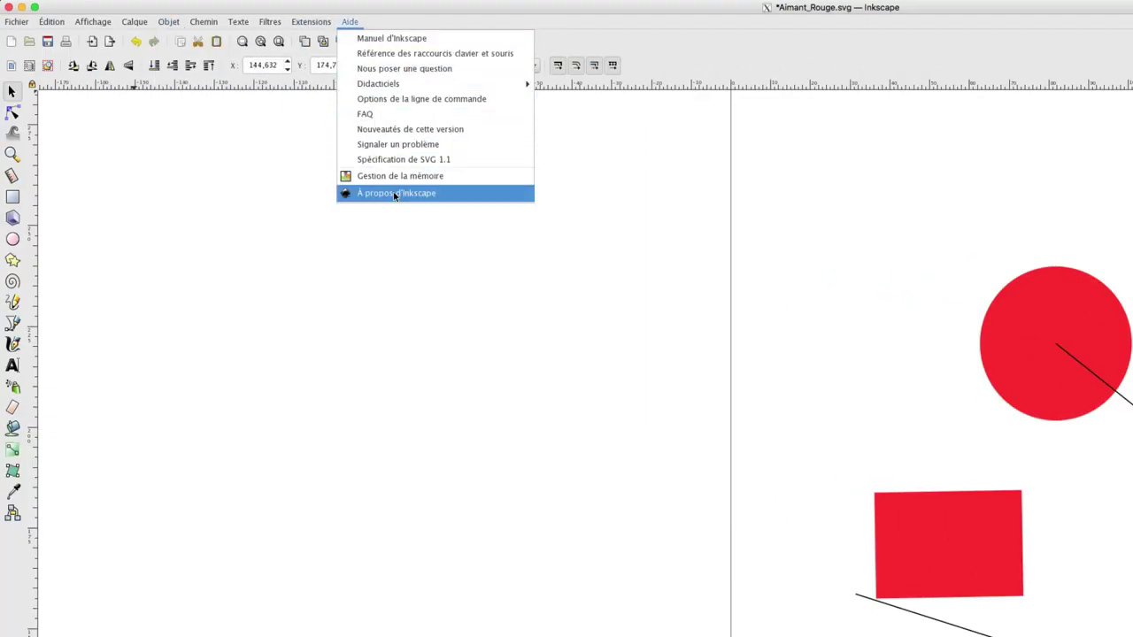
left_click(395, 195)
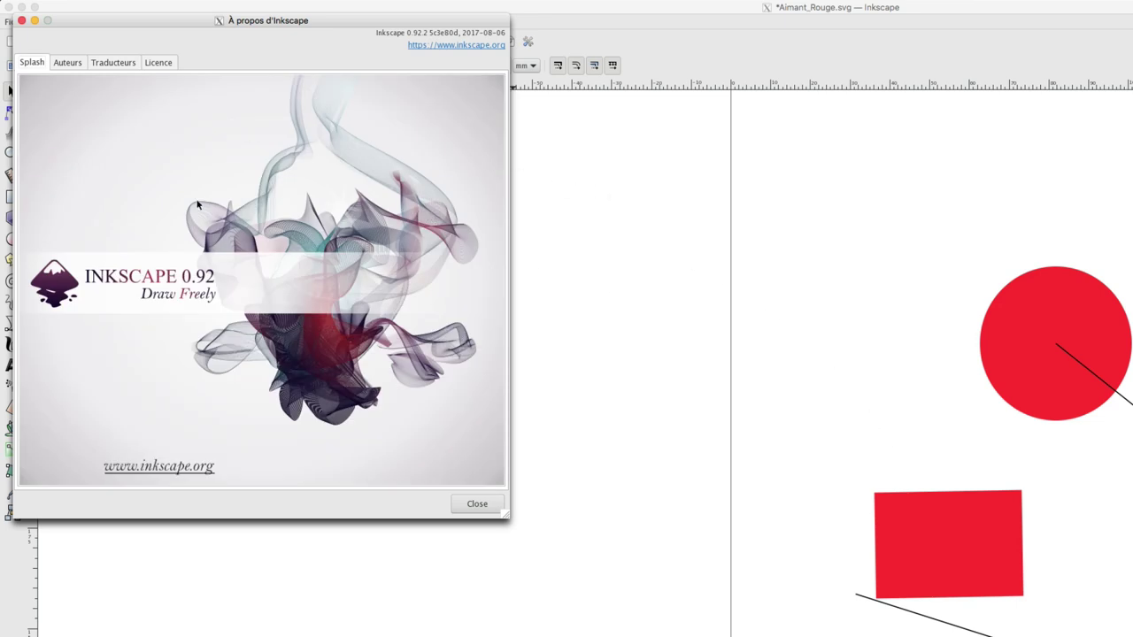
left_click(22, 20)
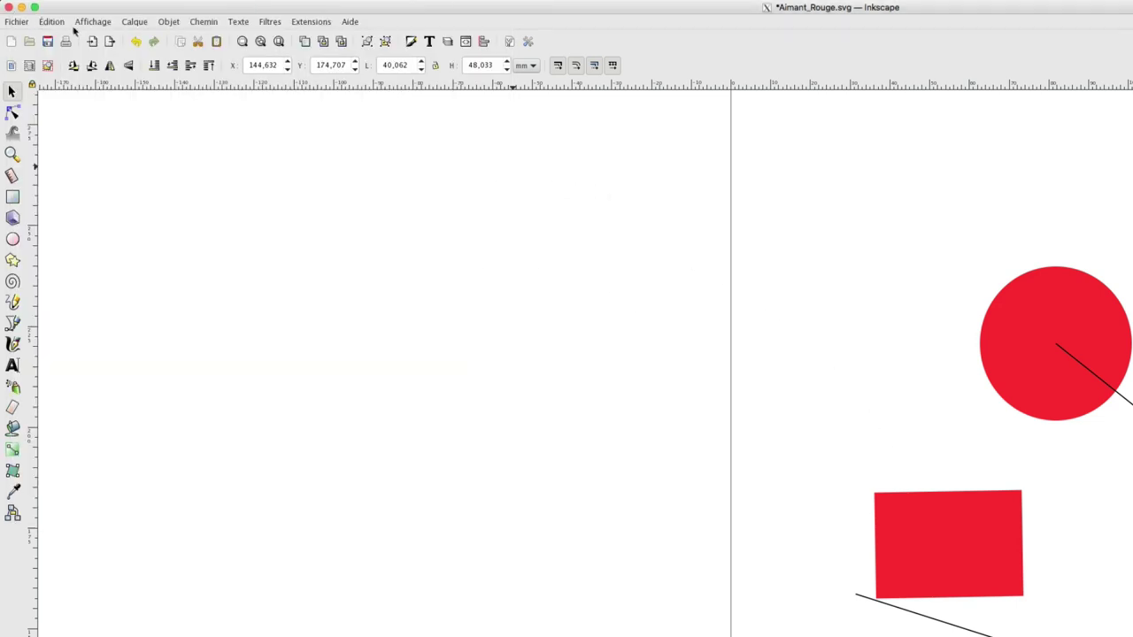
Step: Open Document Properties, move it right, and toggle the page border off and back on
left_click(23, 24)
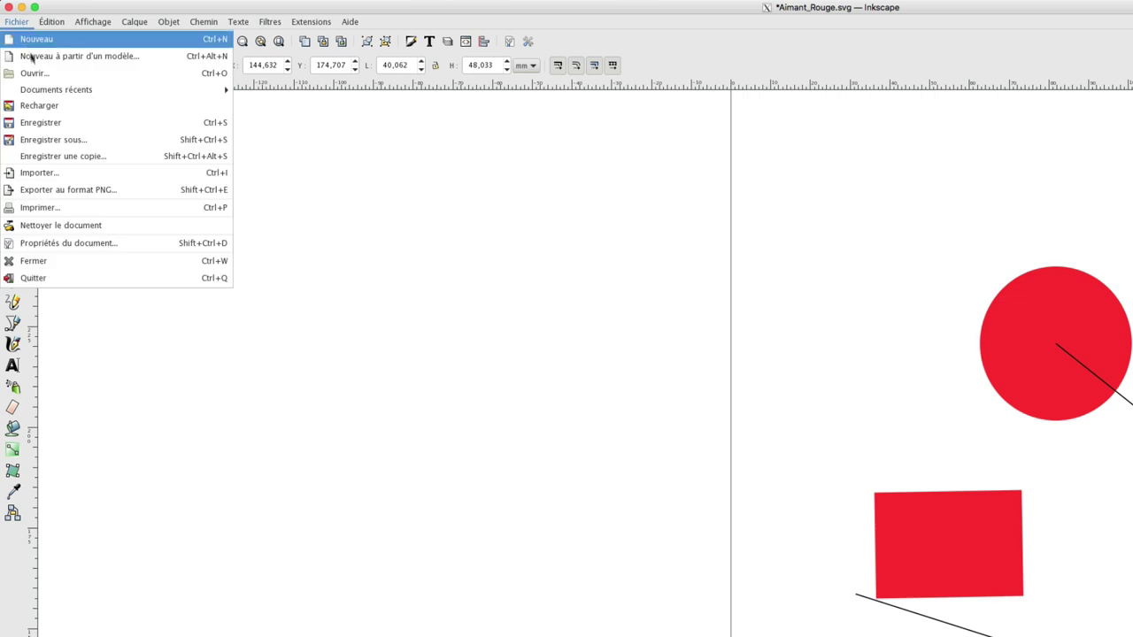
left_click(56, 248)
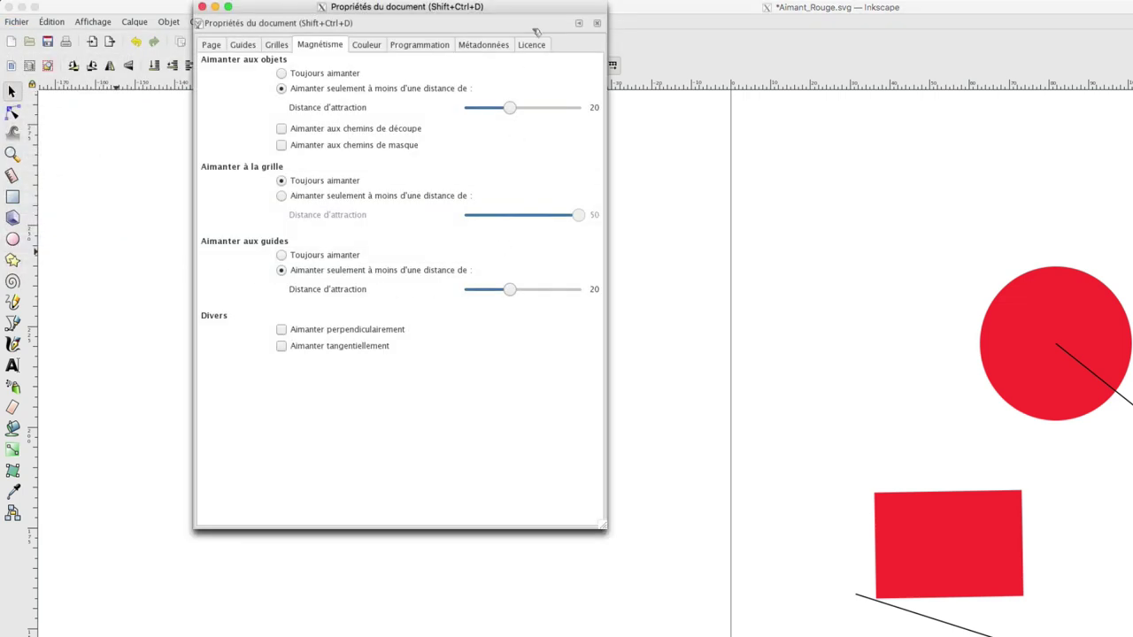
left_click_drag(526, 9, 976, 170)
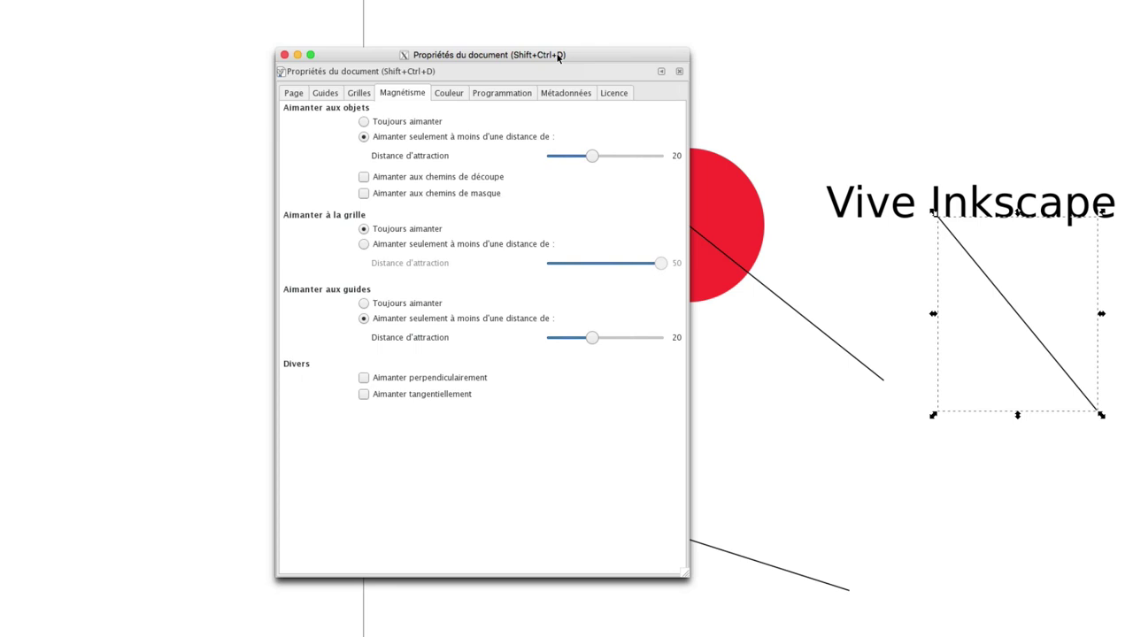
left_click(299, 96)
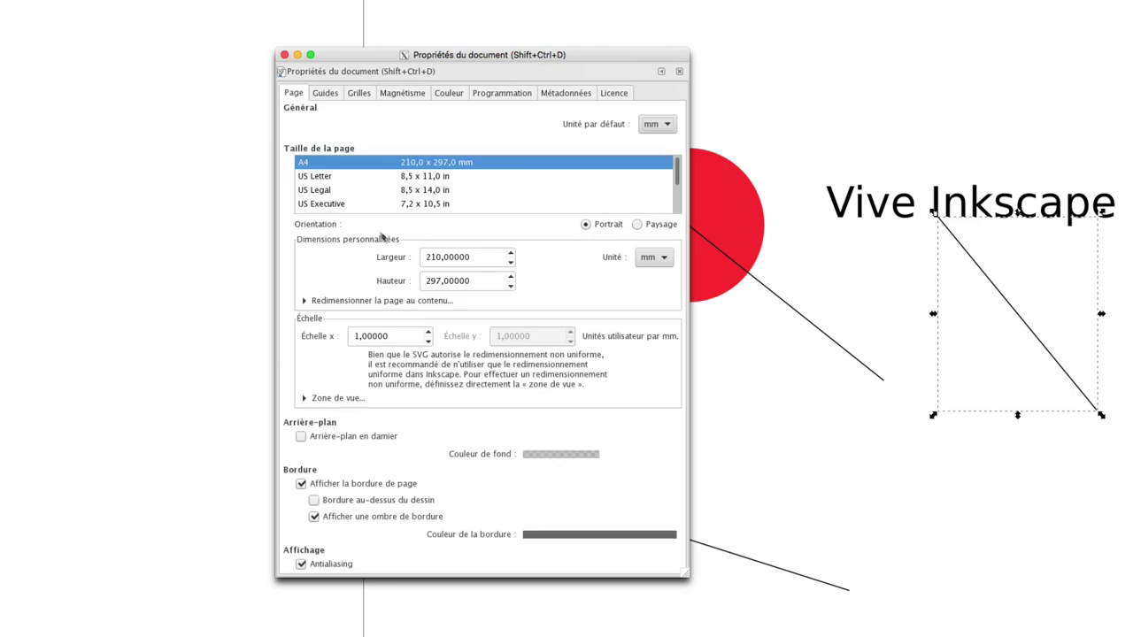
left_click(301, 486)
left_click(301, 485)
Step: Review the Guides, Grids and Snapping tabs, ending on grid grid1092 with 1 px spacing
left_click(326, 95)
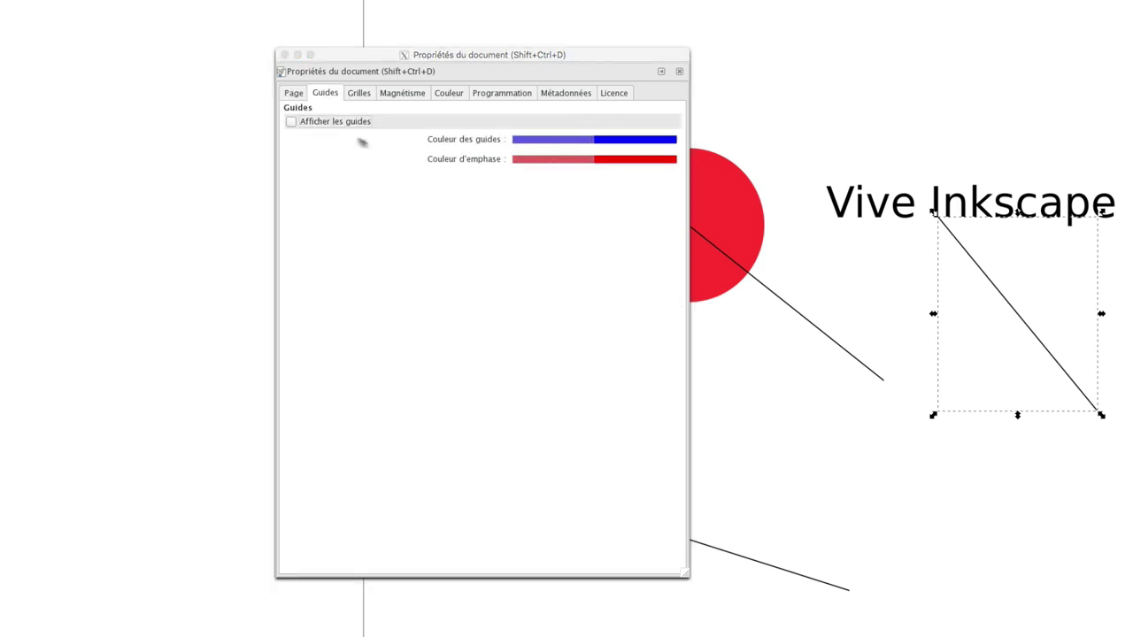
left_click(364, 95)
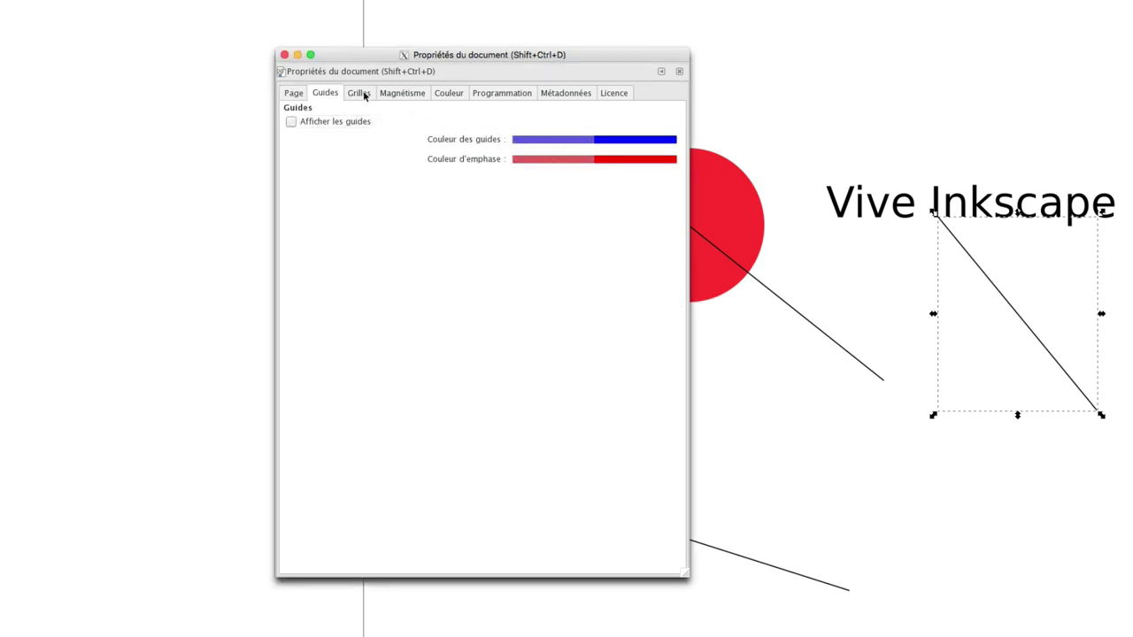
left_click(364, 96)
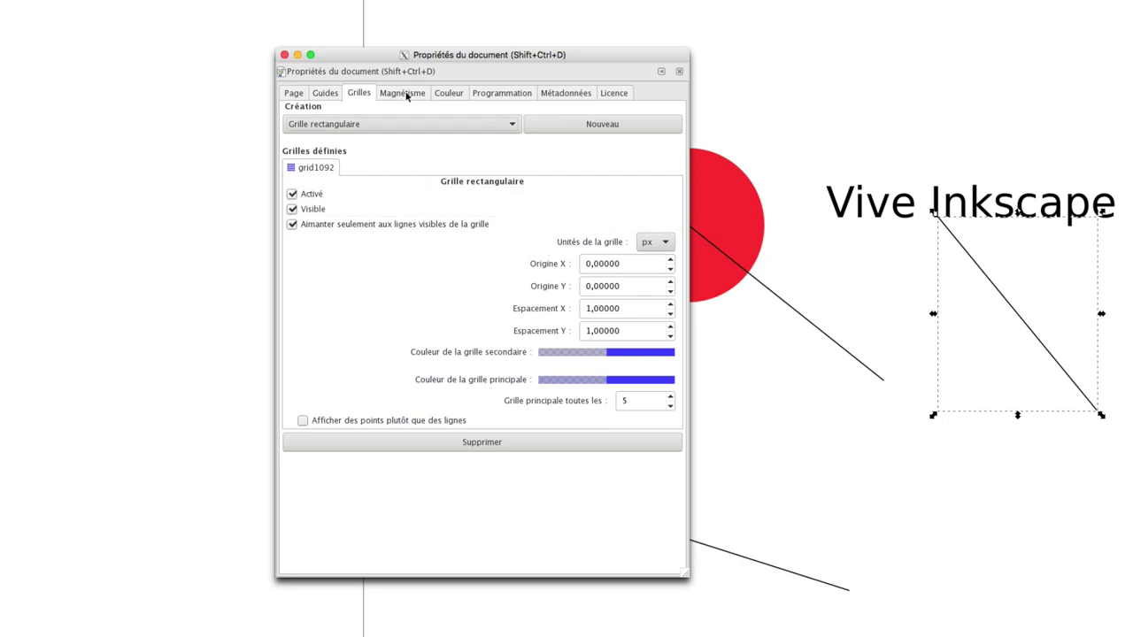
left_click(406, 94)
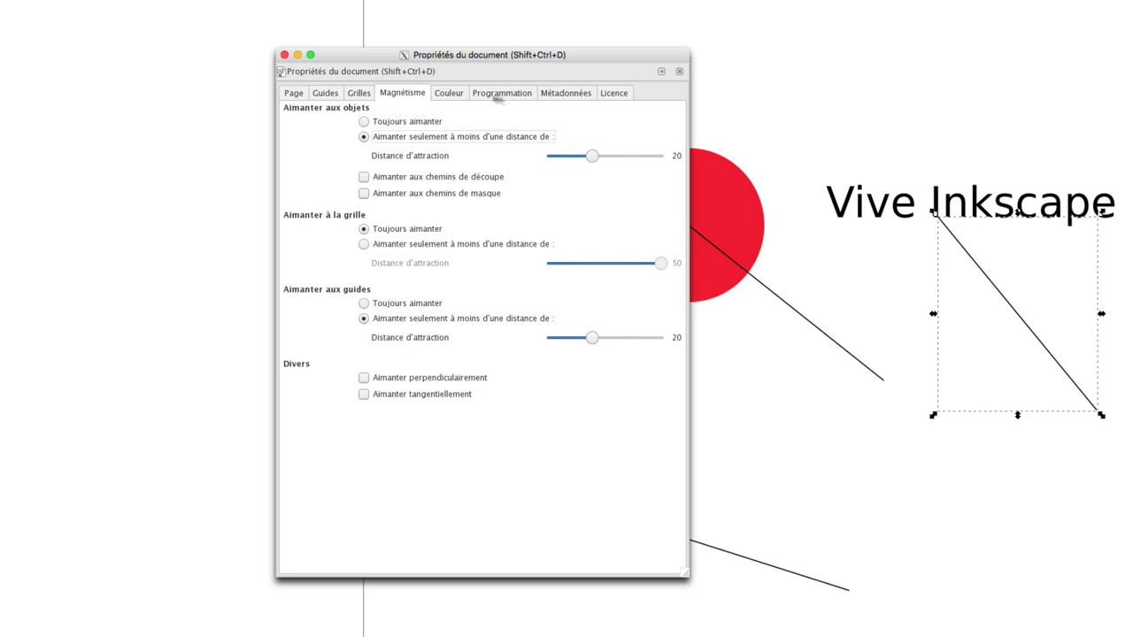
left_click(359, 95)
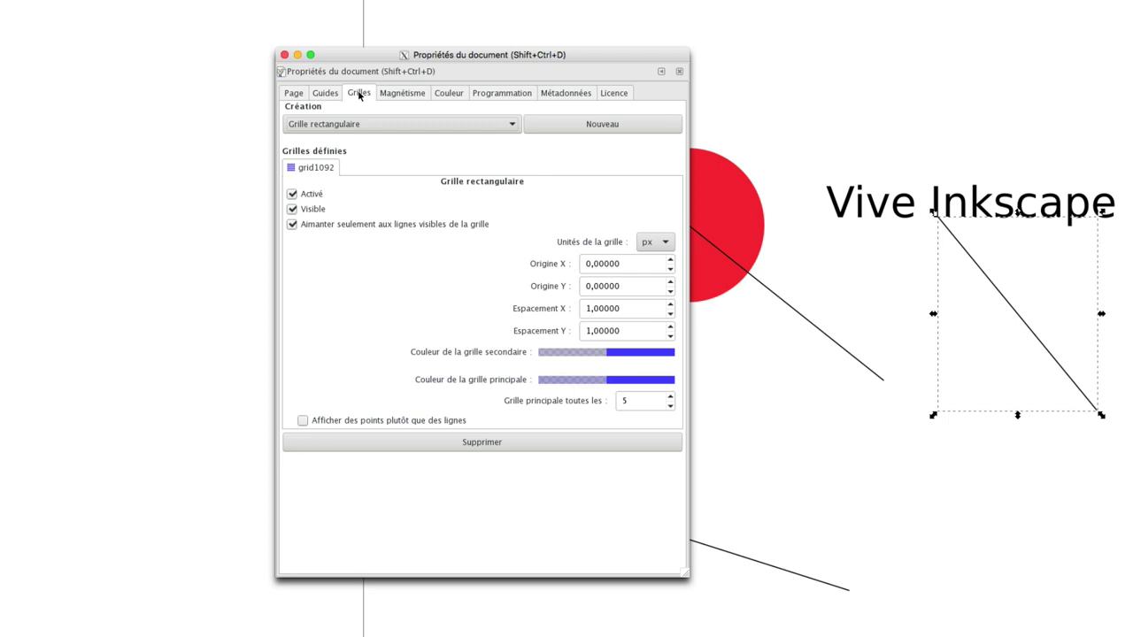
Step: Close the Propriétés du document dialog to return to the finished drawing
left_click(285, 55)
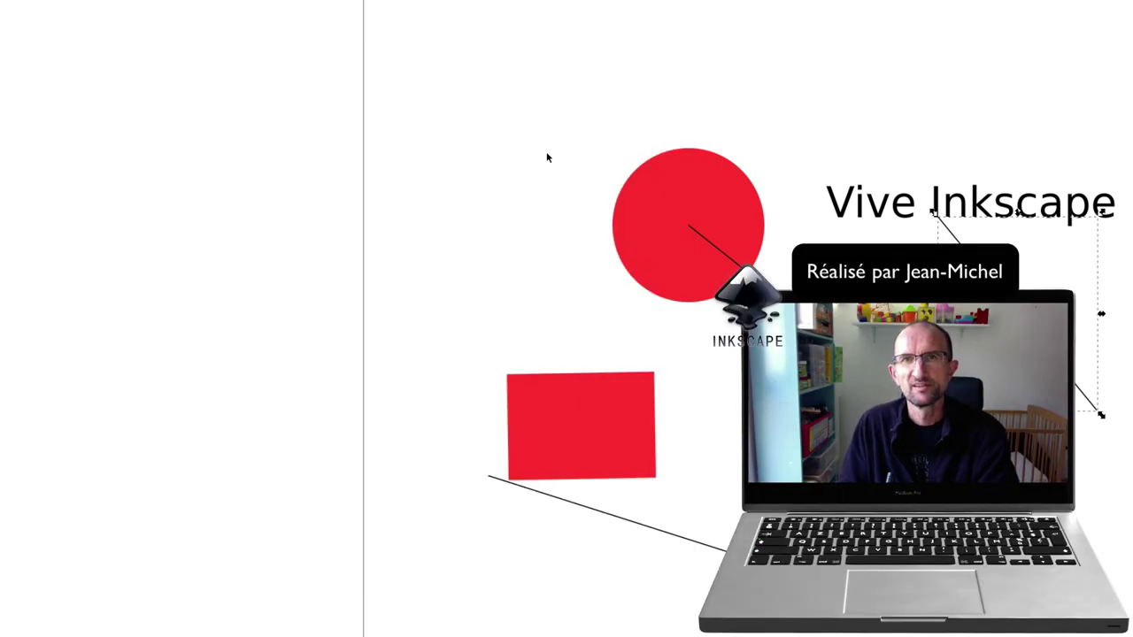